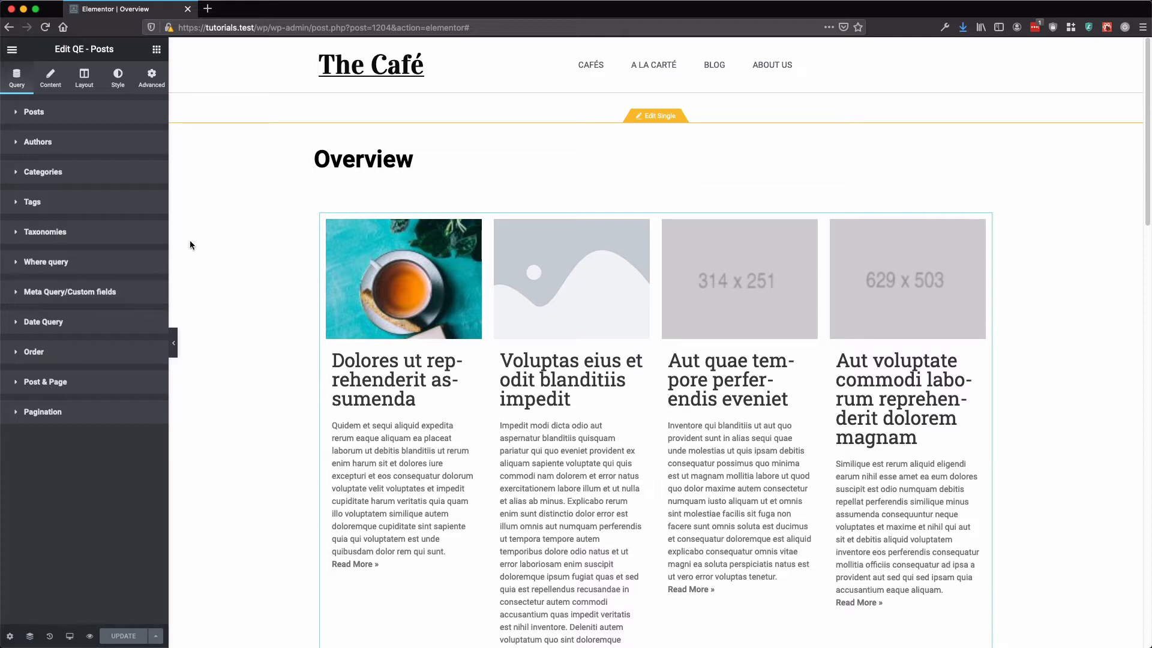
Step: Look through the posts widget's Content, Layout, Style, Advanced and Query settings
click(53, 81)
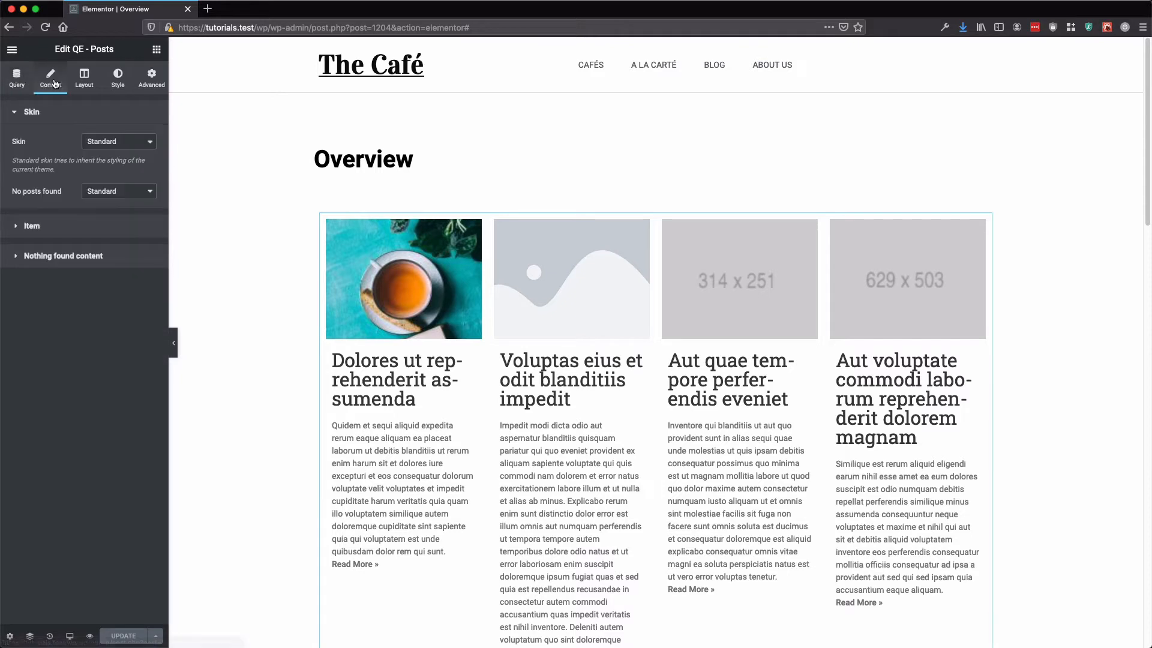
click(89, 81)
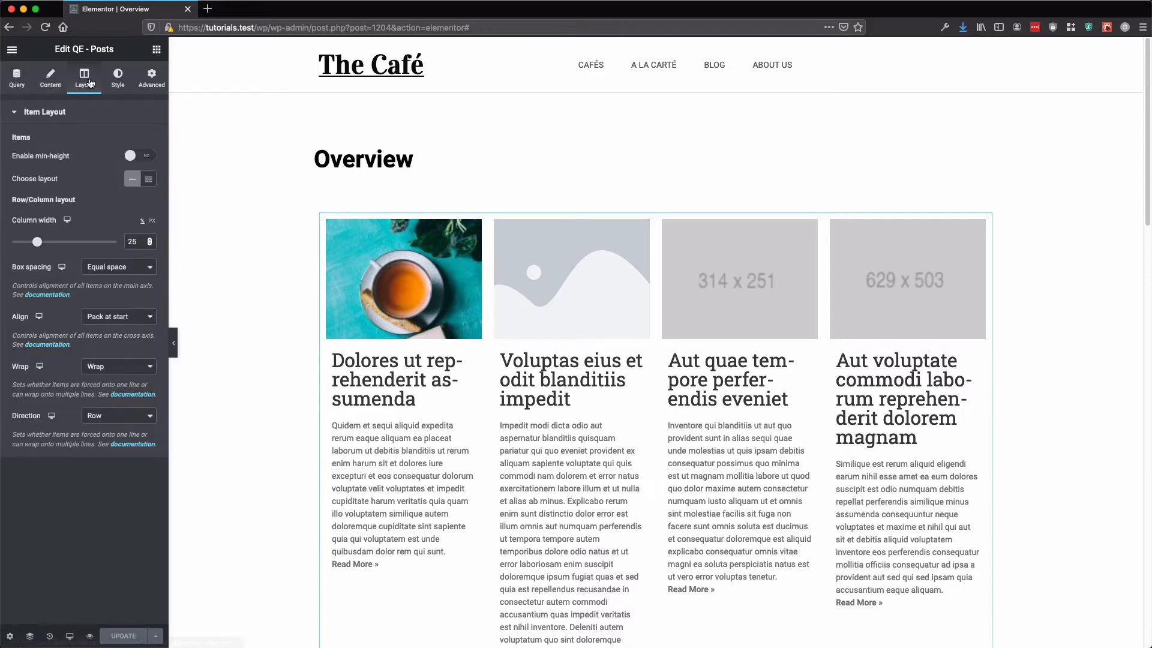
click(120, 85)
click(158, 84)
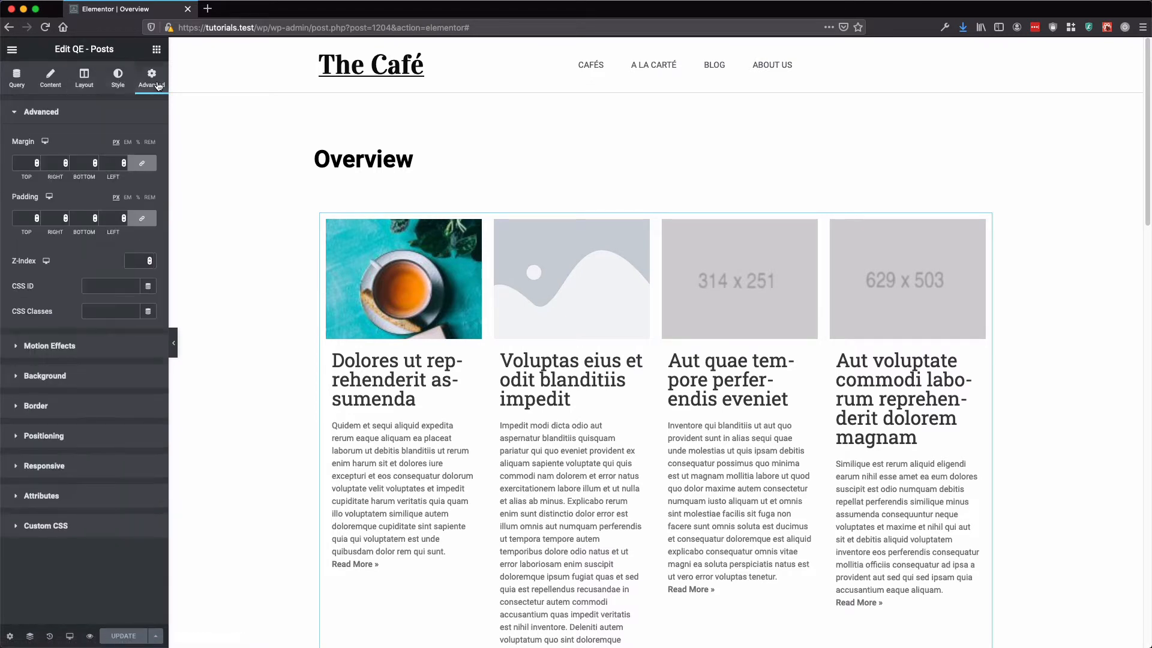
click(17, 83)
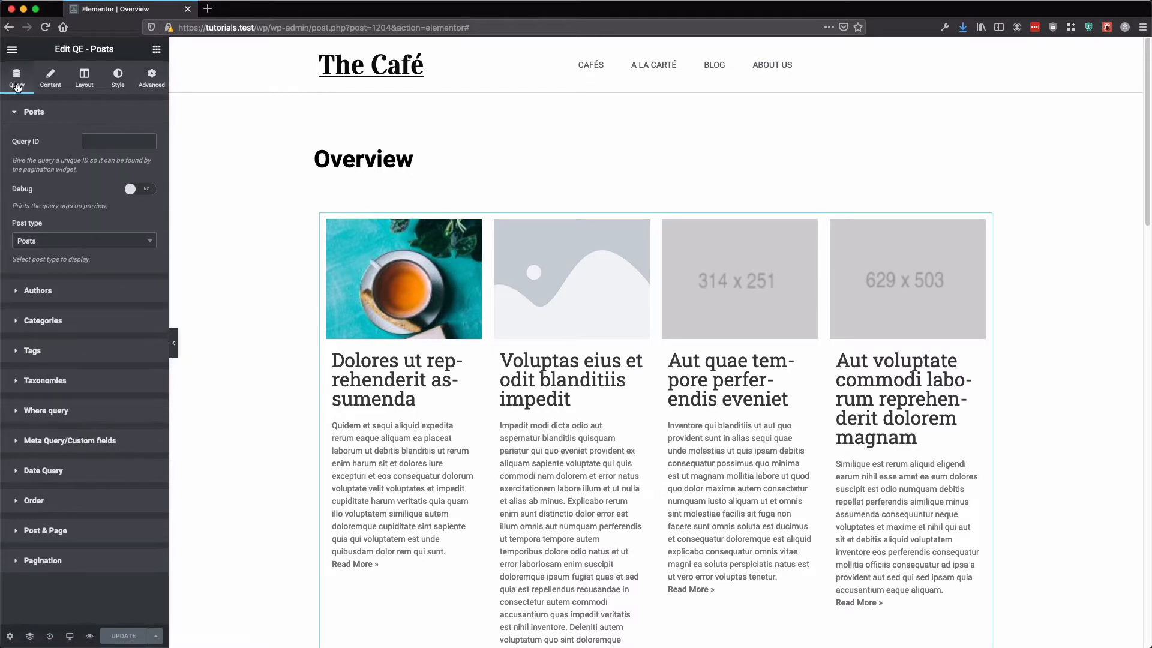
click(29, 119)
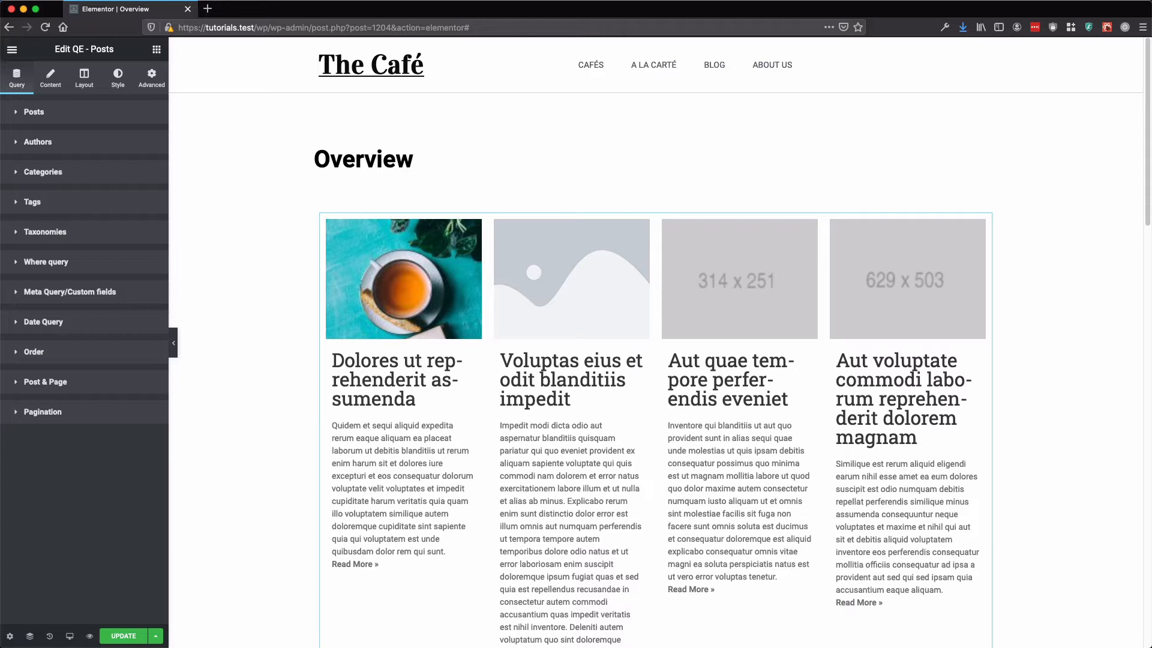
Step: Turn on the Debug option in the Posts query settings and switch it off again
click(34, 111)
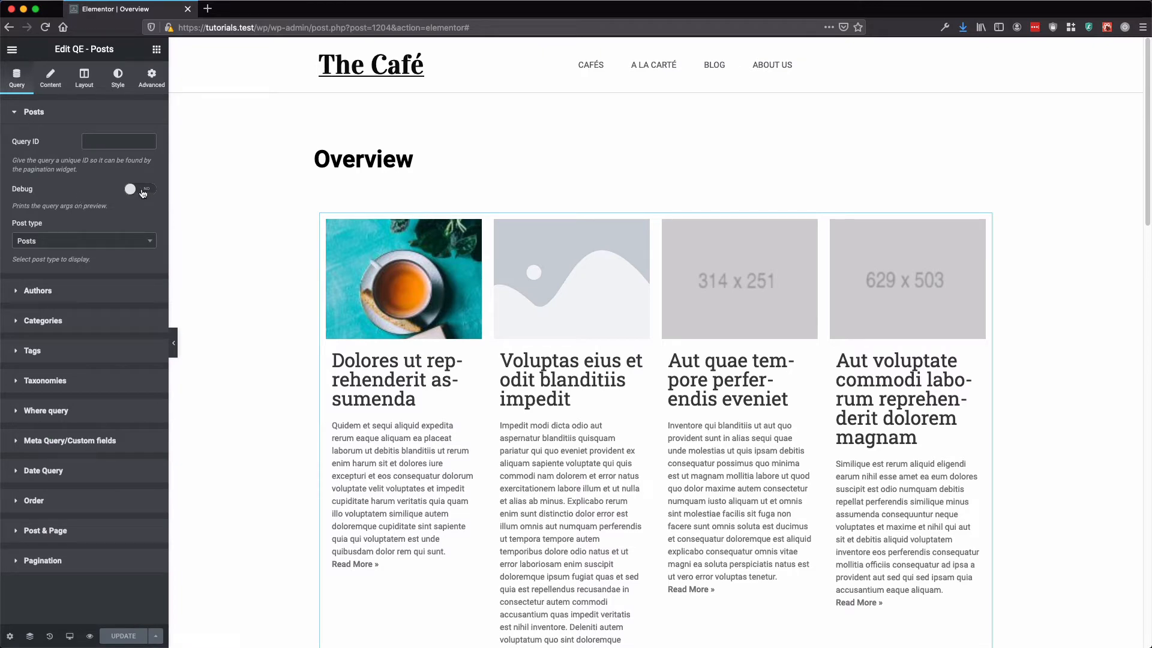
click(144, 190)
click(143, 191)
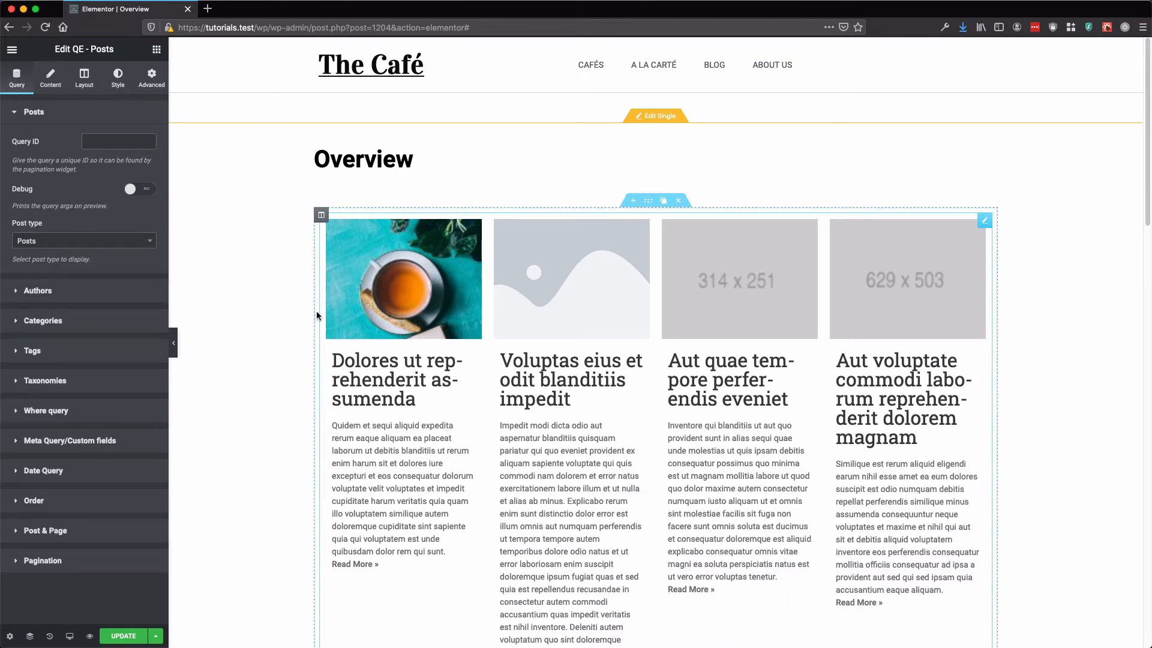
Step: Preview the query with the post type Employees, and set the post type back to Posts
click(102, 243)
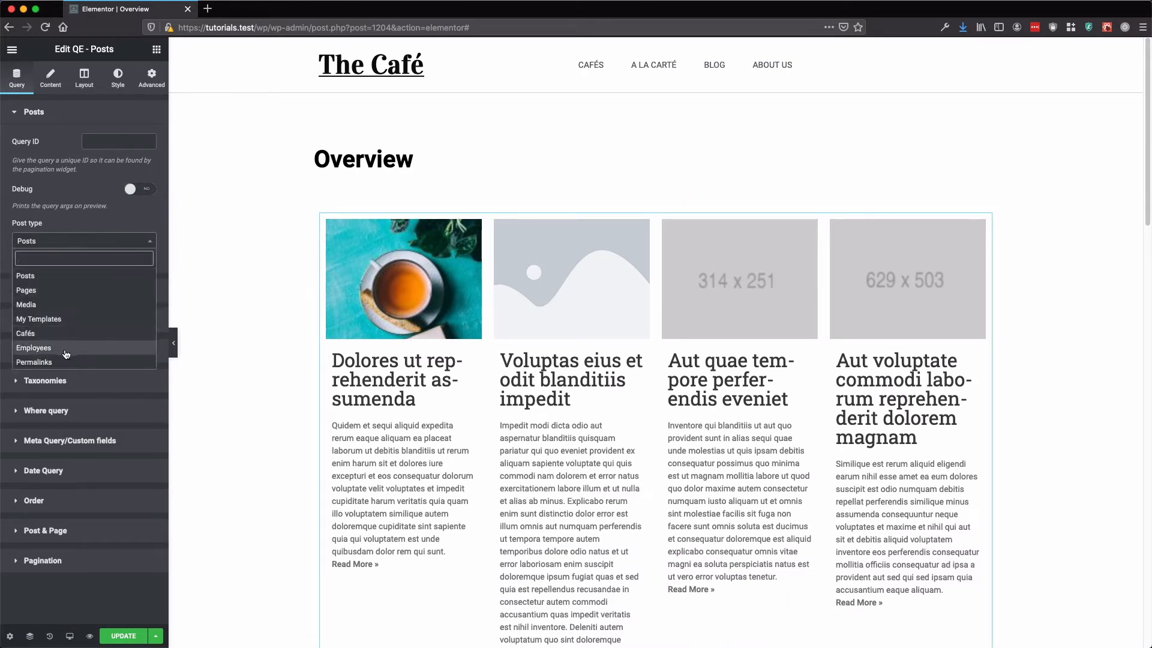
click(72, 349)
click(90, 243)
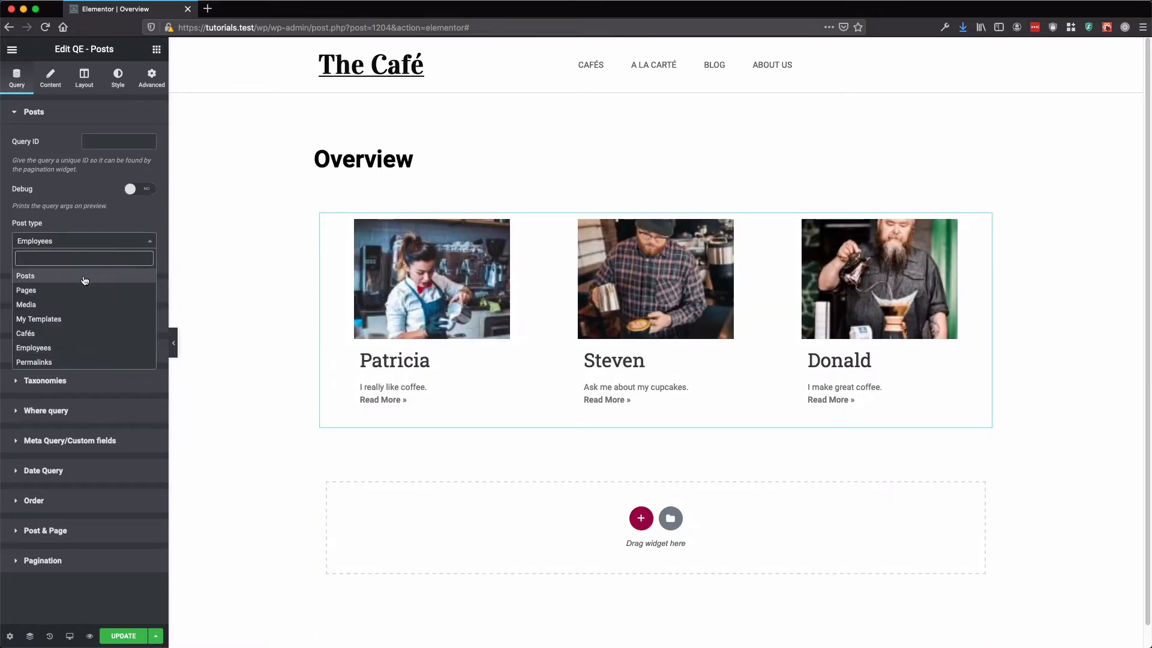
click(81, 276)
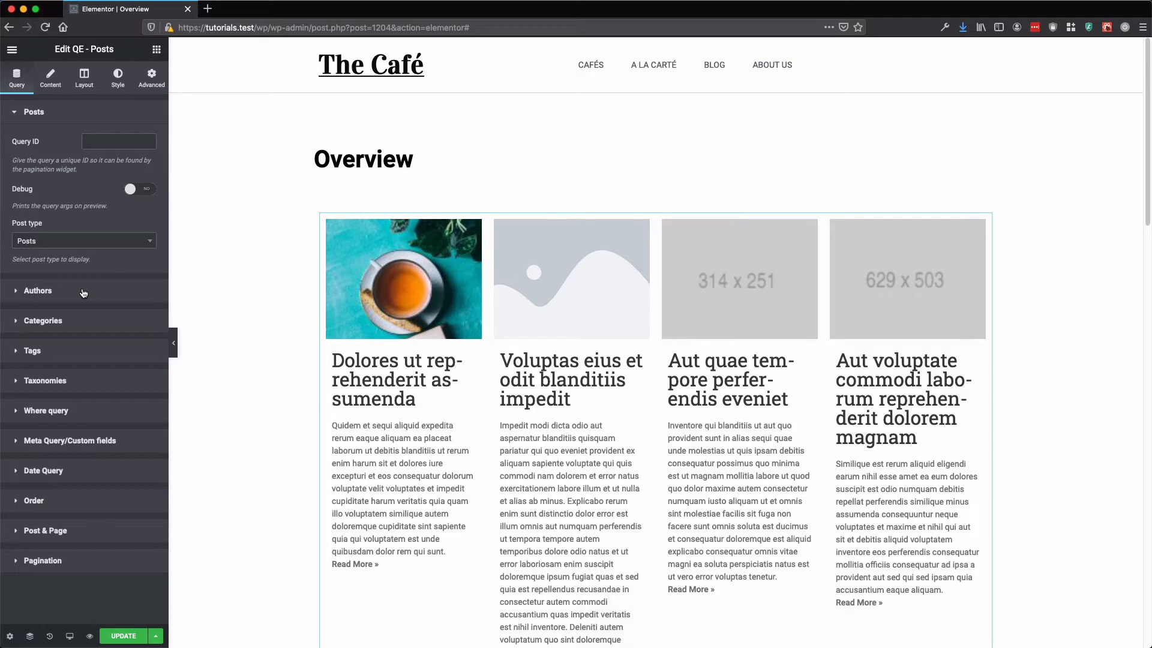
Step: Examine the query's filter options for authors, categories and tags
click(83, 293)
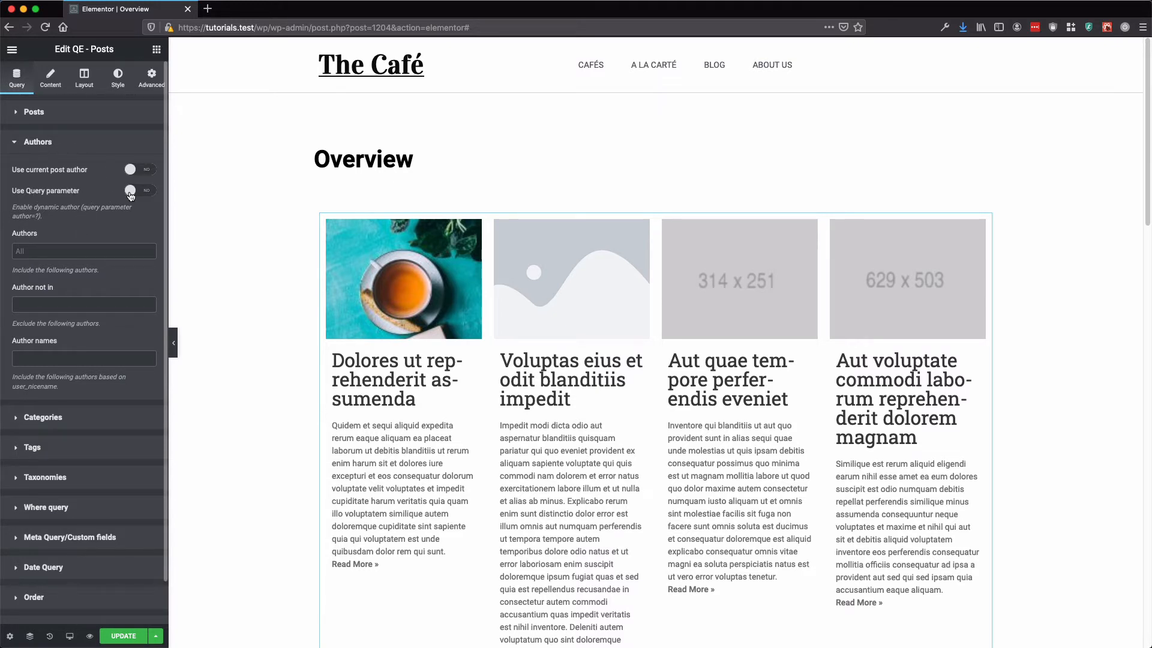
click(75, 146)
click(61, 177)
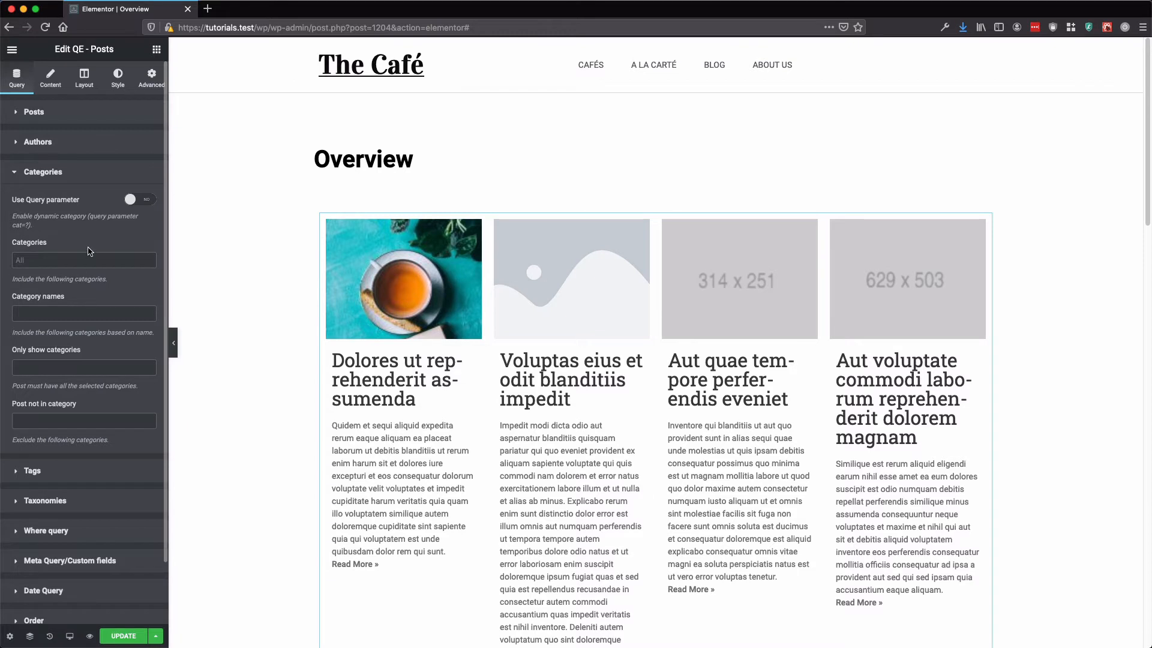
click(72, 173)
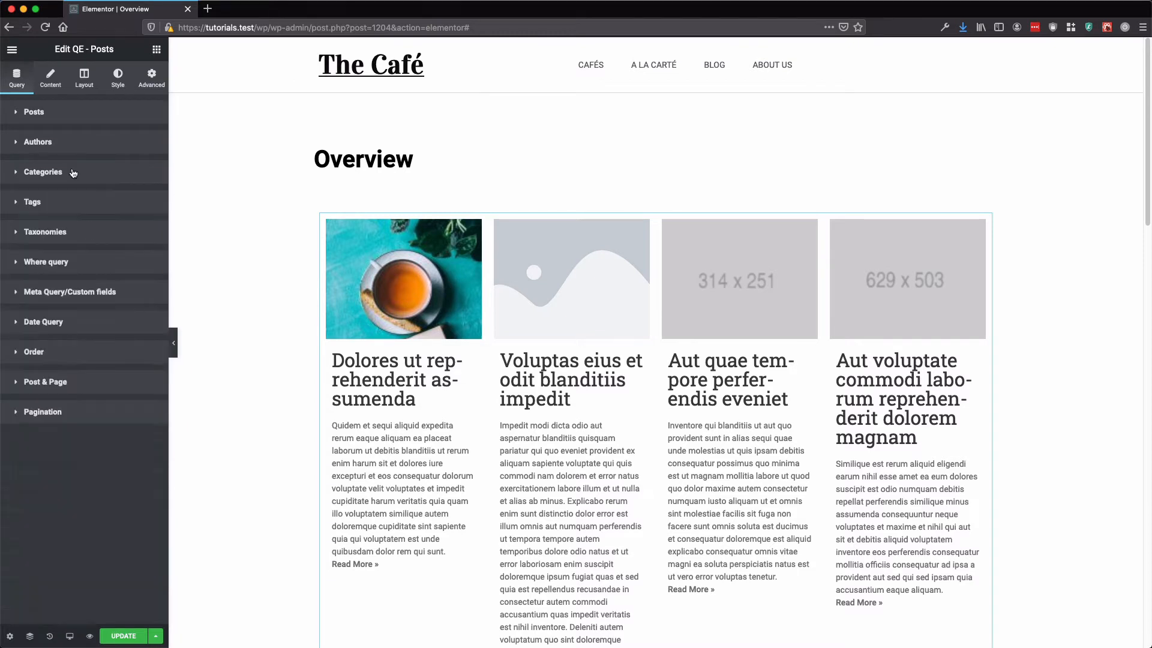
click(64, 207)
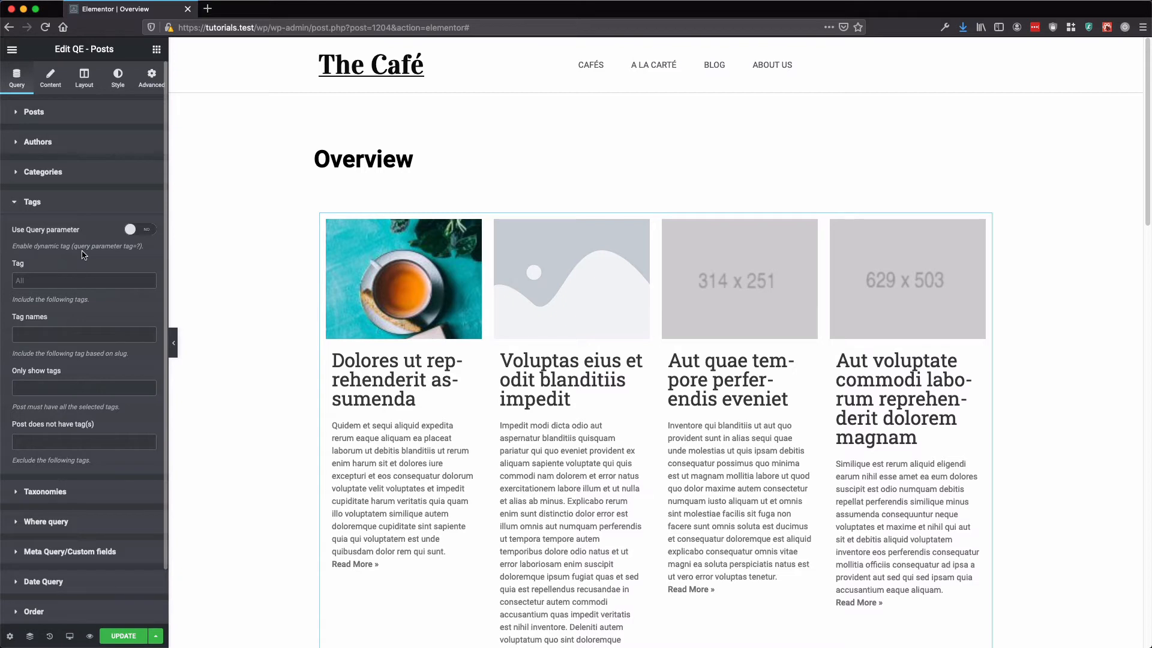
click(66, 202)
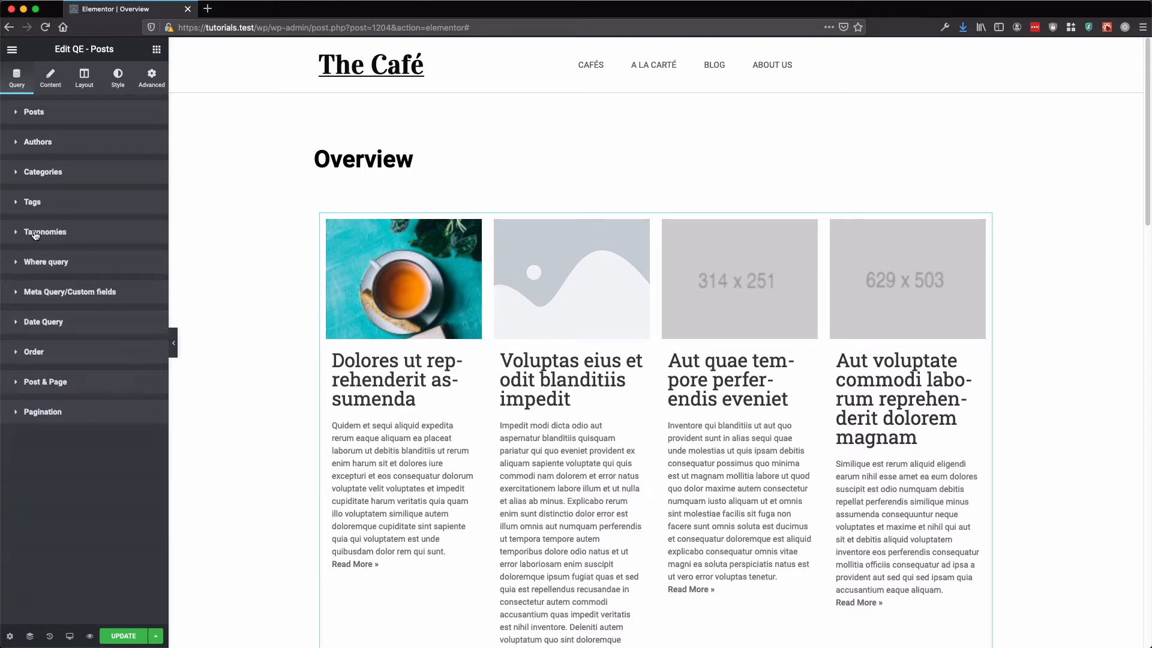
Step: Add a taxonomy criterion to the query using the News Groups taxonomy and the term Product launches
click(52, 234)
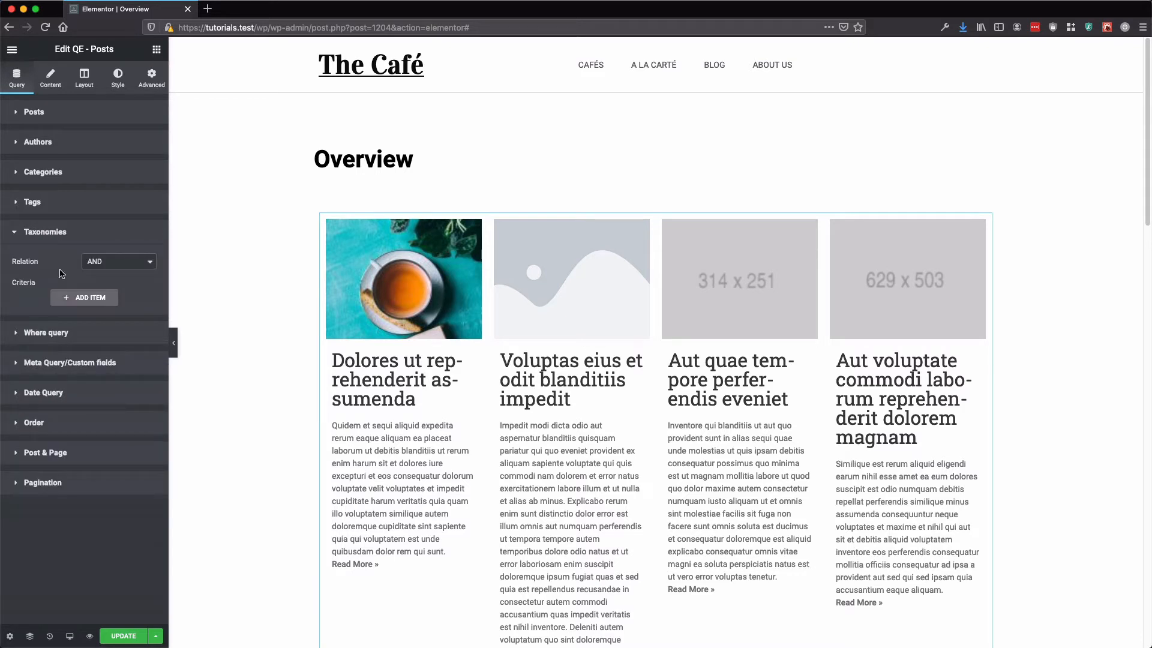
click(86, 298)
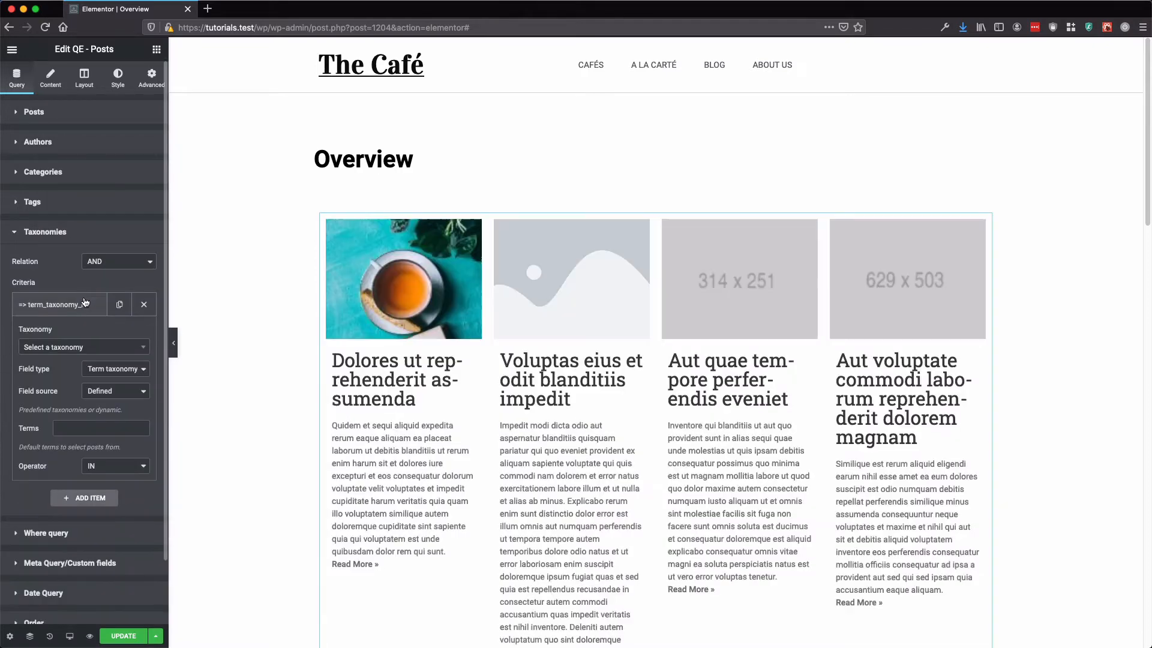
click(65, 349)
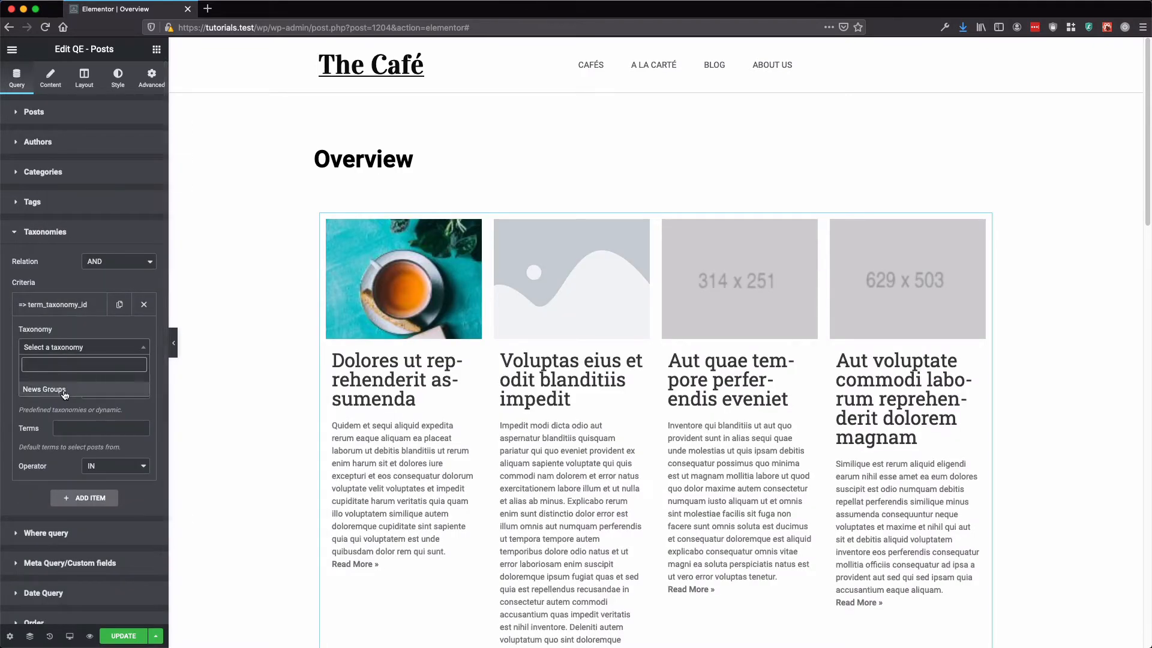
click(64, 390)
click(85, 429)
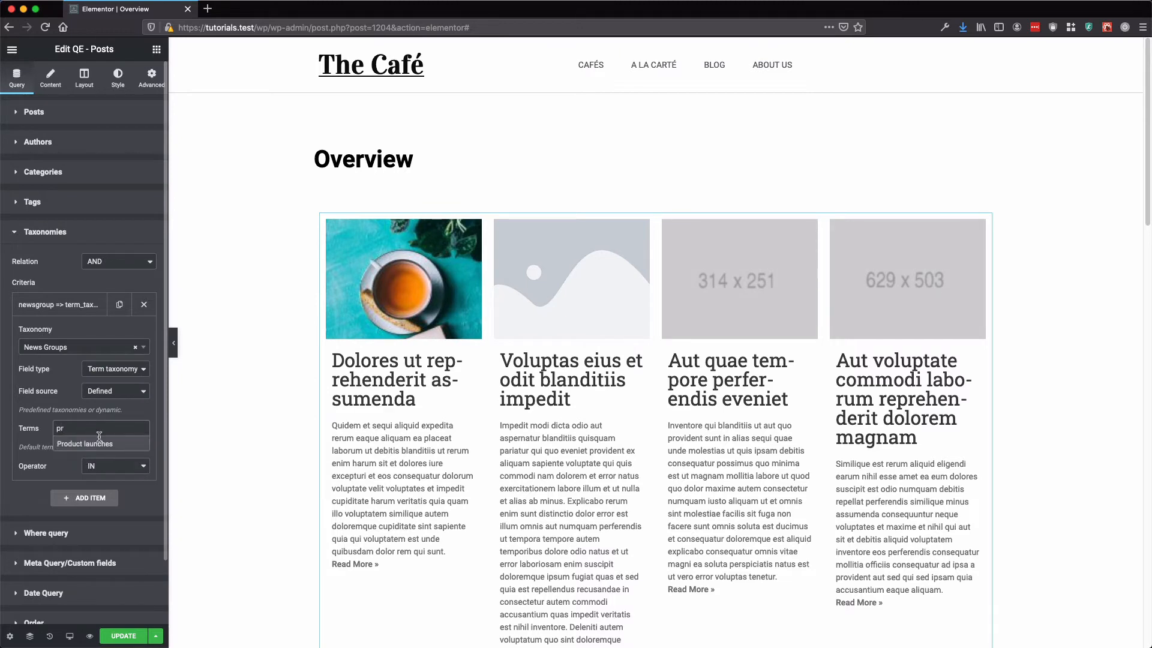
click(100, 447)
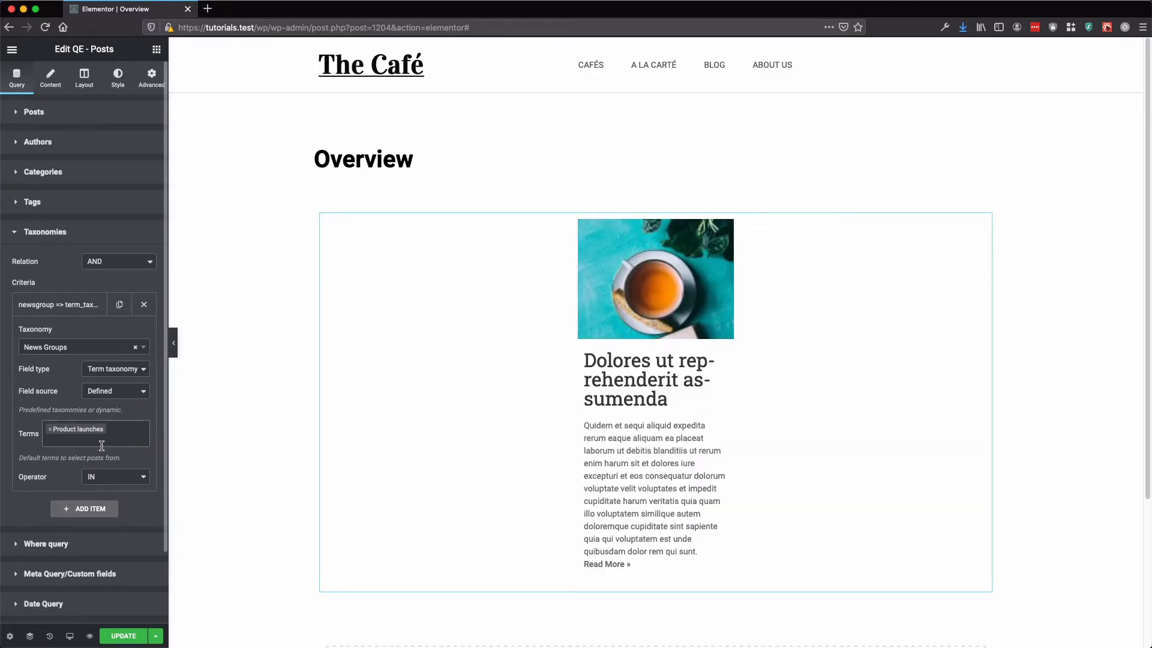
Step: Clear the Product launches term and the News Groups taxonomy from the criterion, and collapse it
click(50, 429)
click(135, 347)
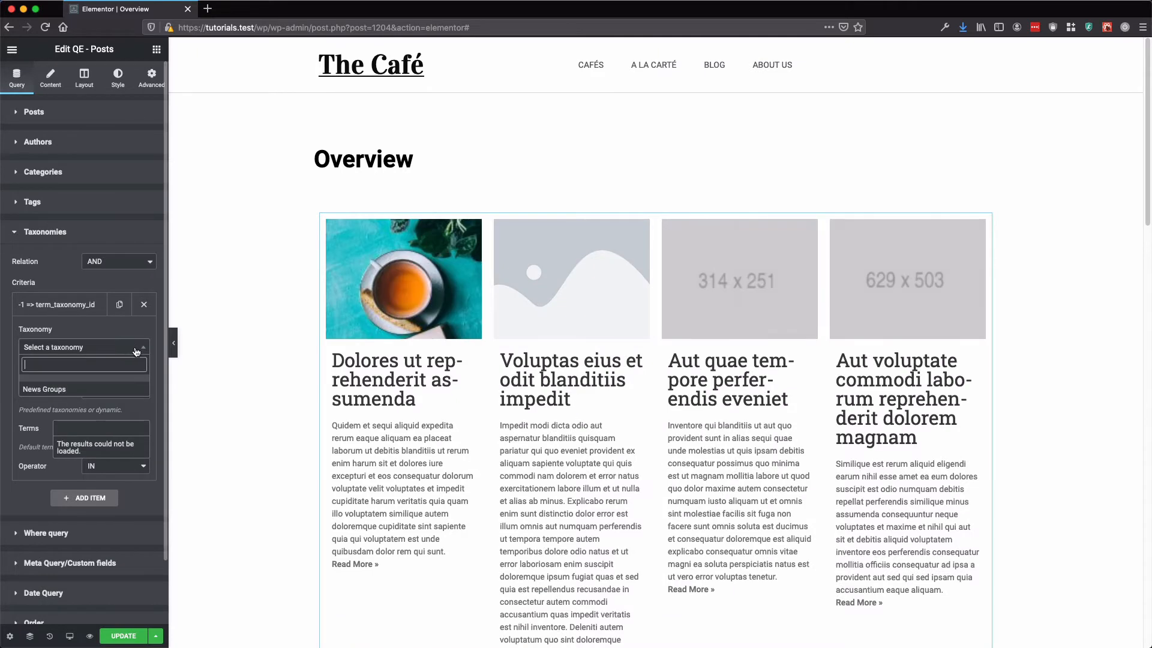
click(79, 307)
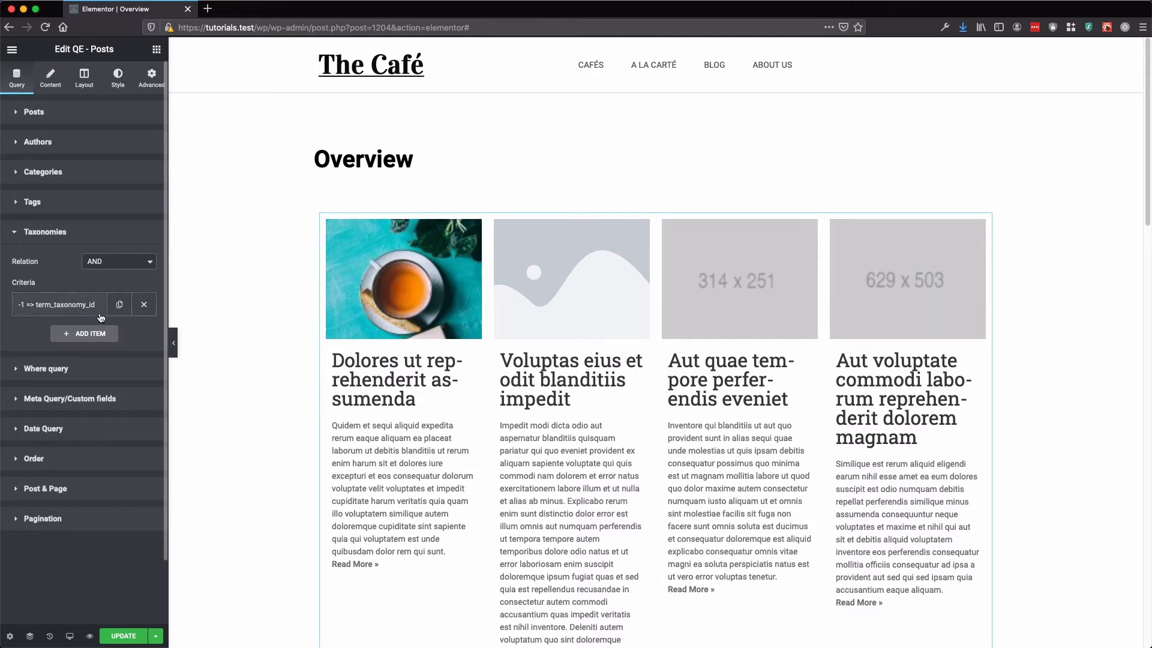
Step: Set the query's post type to Cafés
click(34, 114)
click(60, 242)
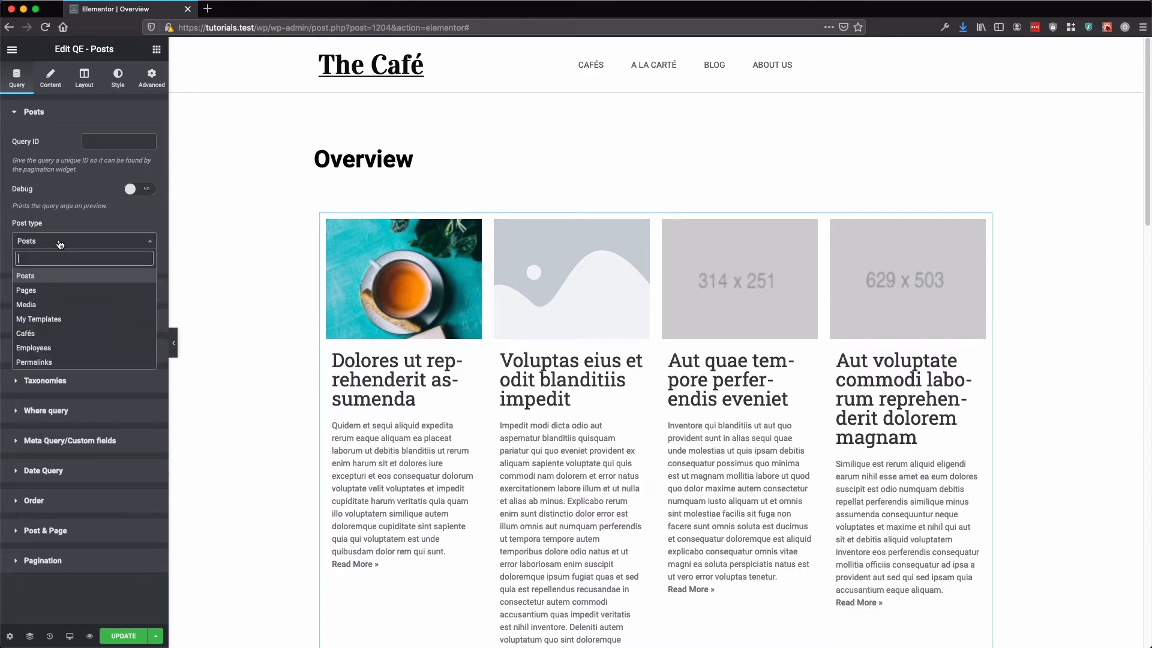
click(52, 330)
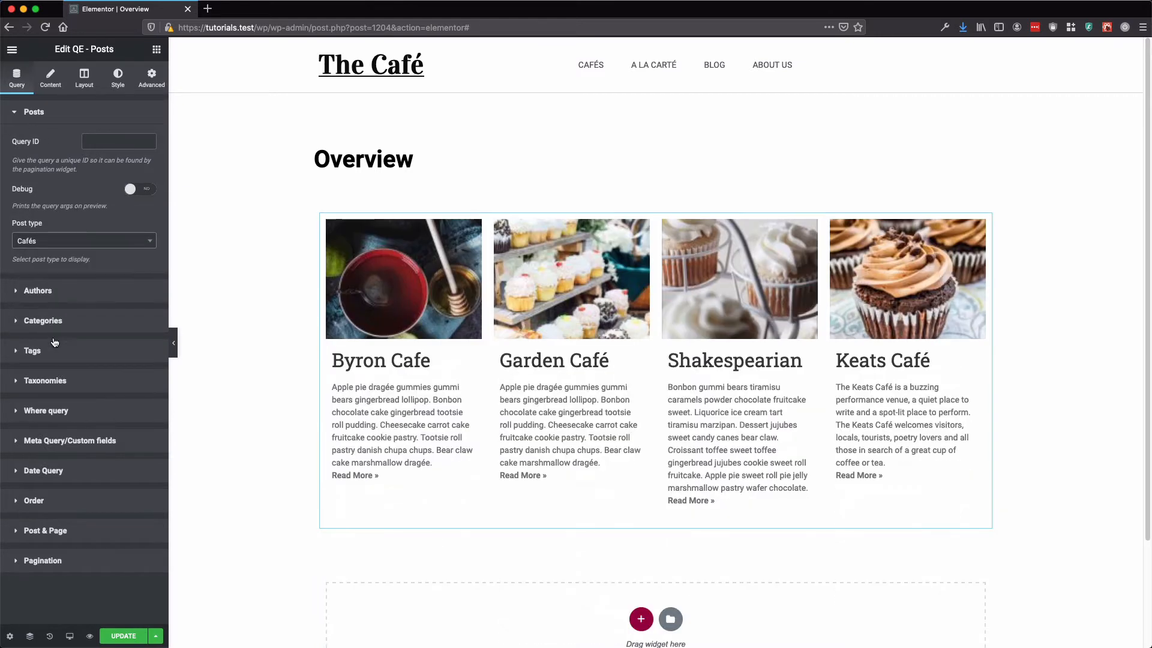
Step: Check which taxonomies the criterion offers for the Cafés post type, and remove the criterion from the query
click(50, 384)
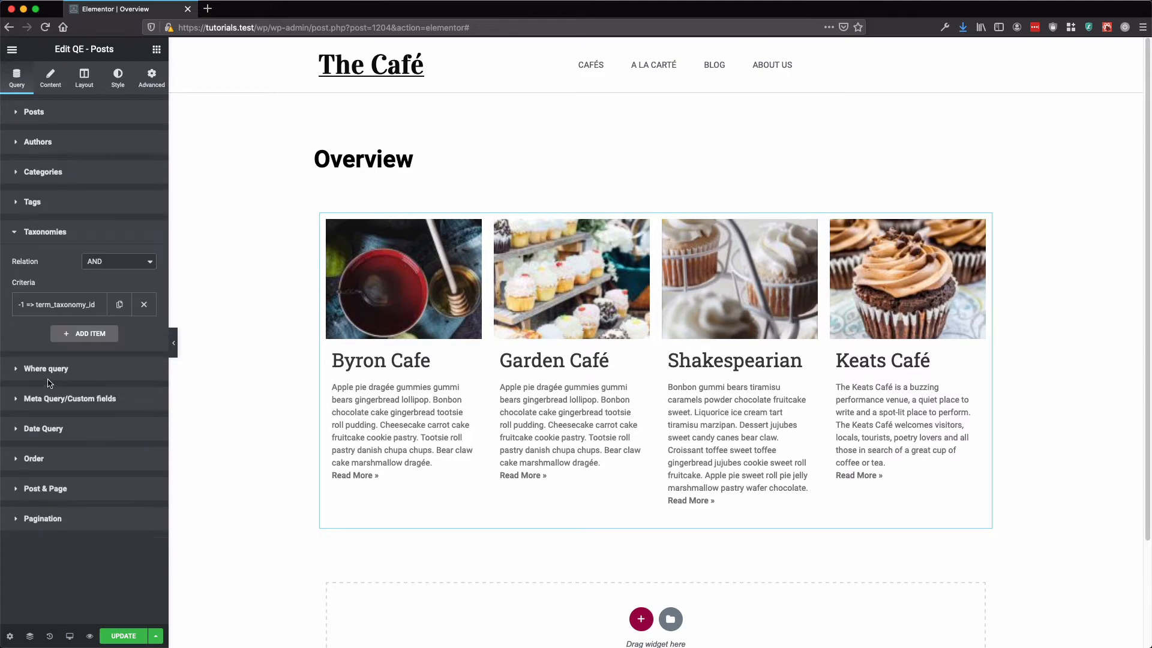
click(60, 306)
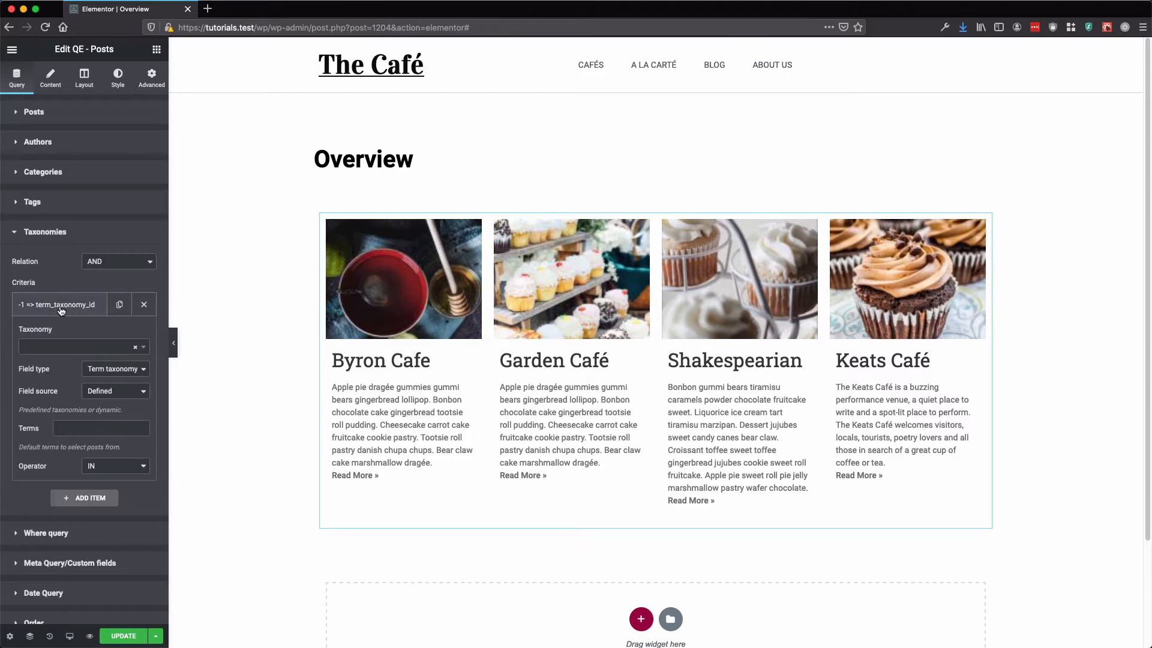
click(70, 349)
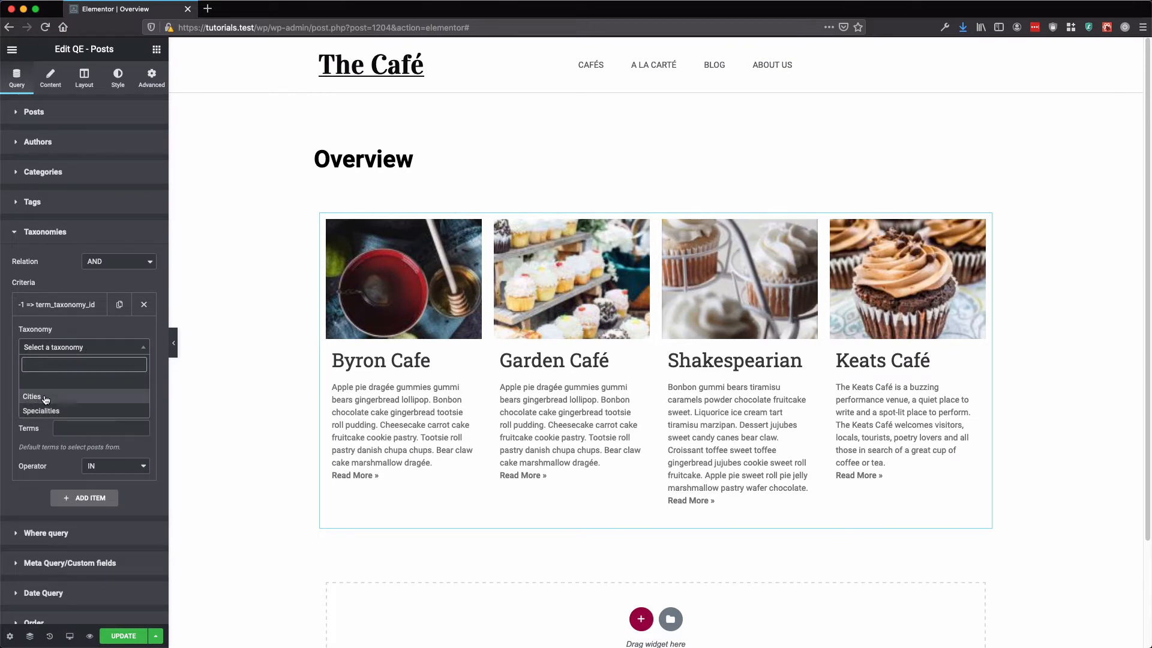
click(68, 328)
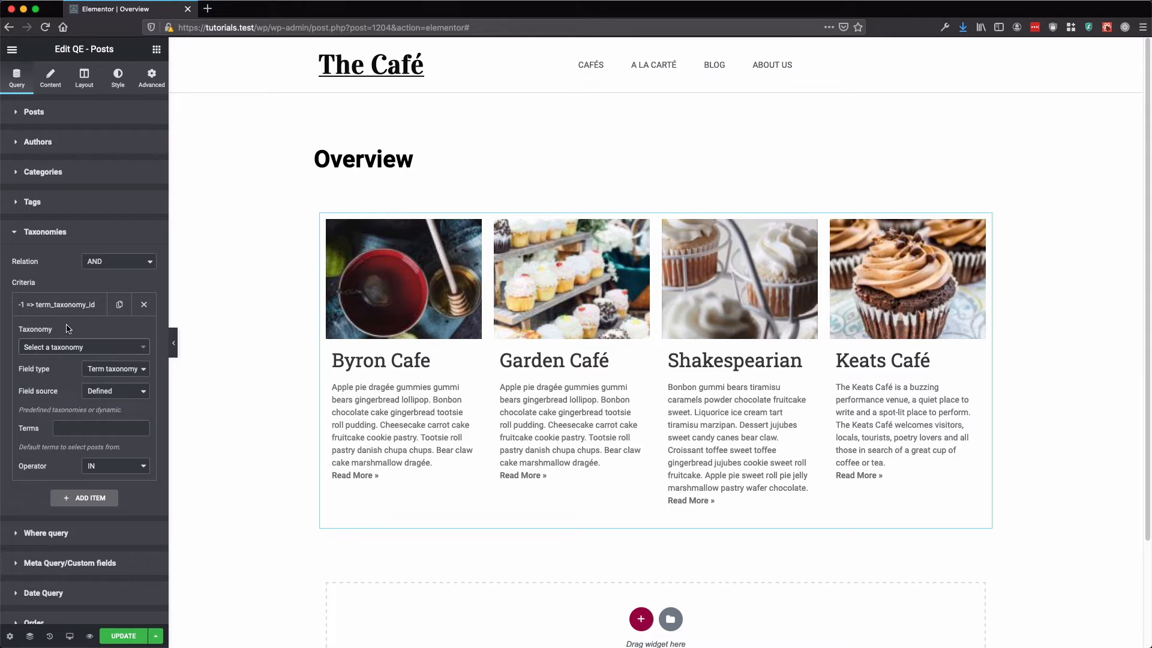
click(143, 305)
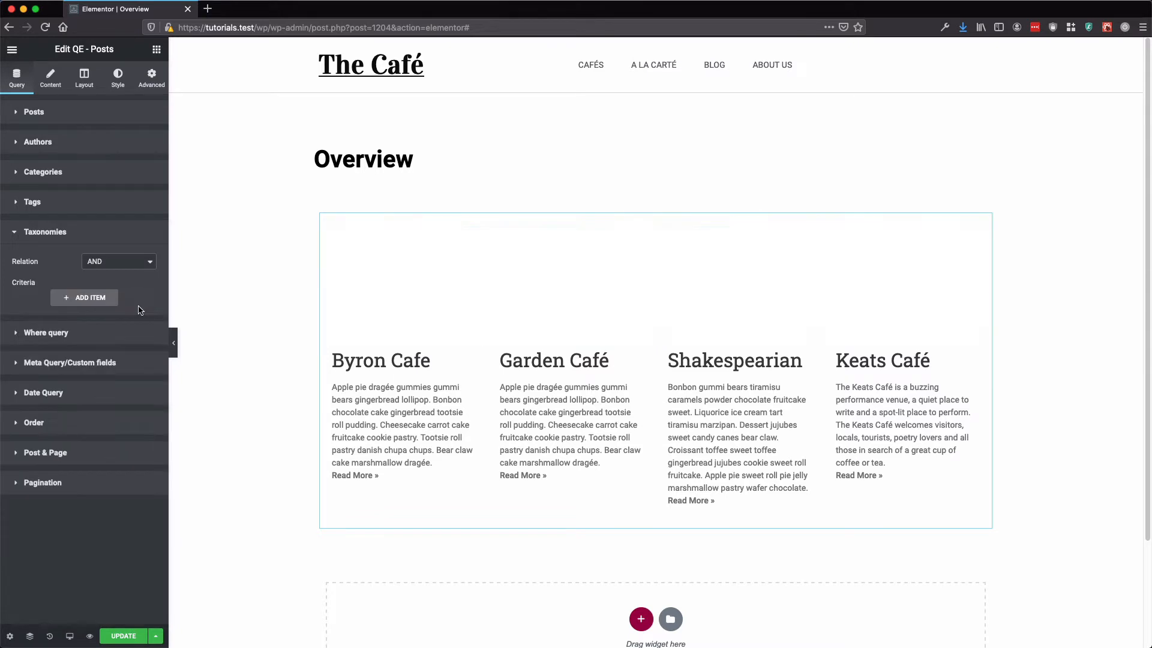
click(73, 239)
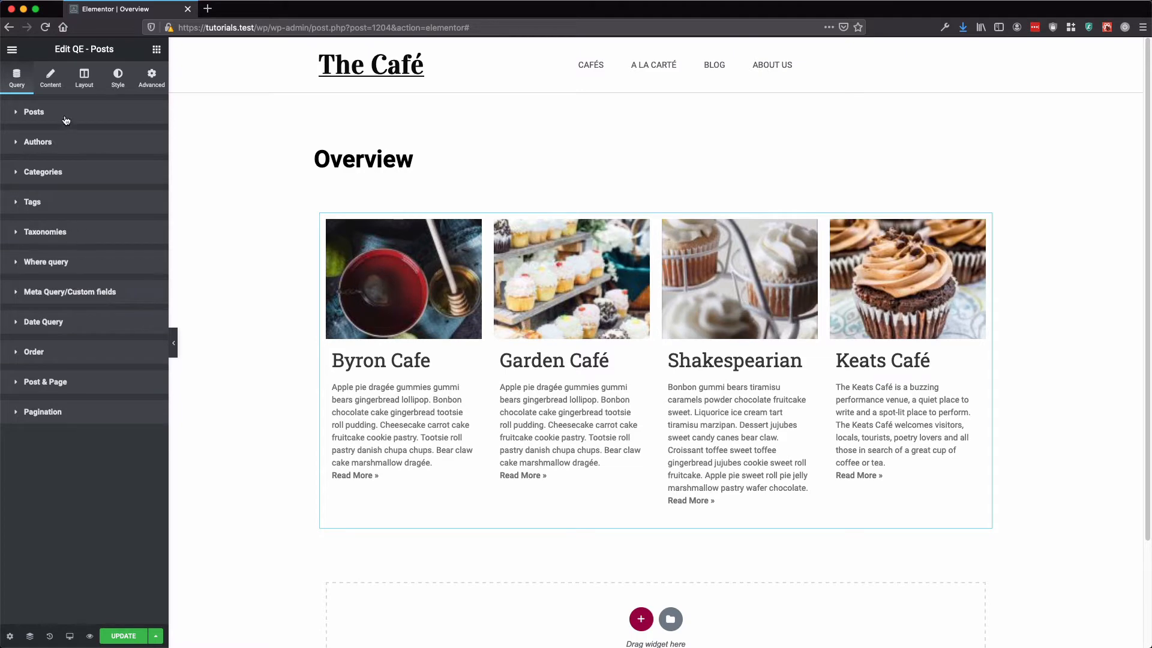
Step: Set the query's post type back to Posts and collapse the Posts settings
click(67, 120)
click(54, 242)
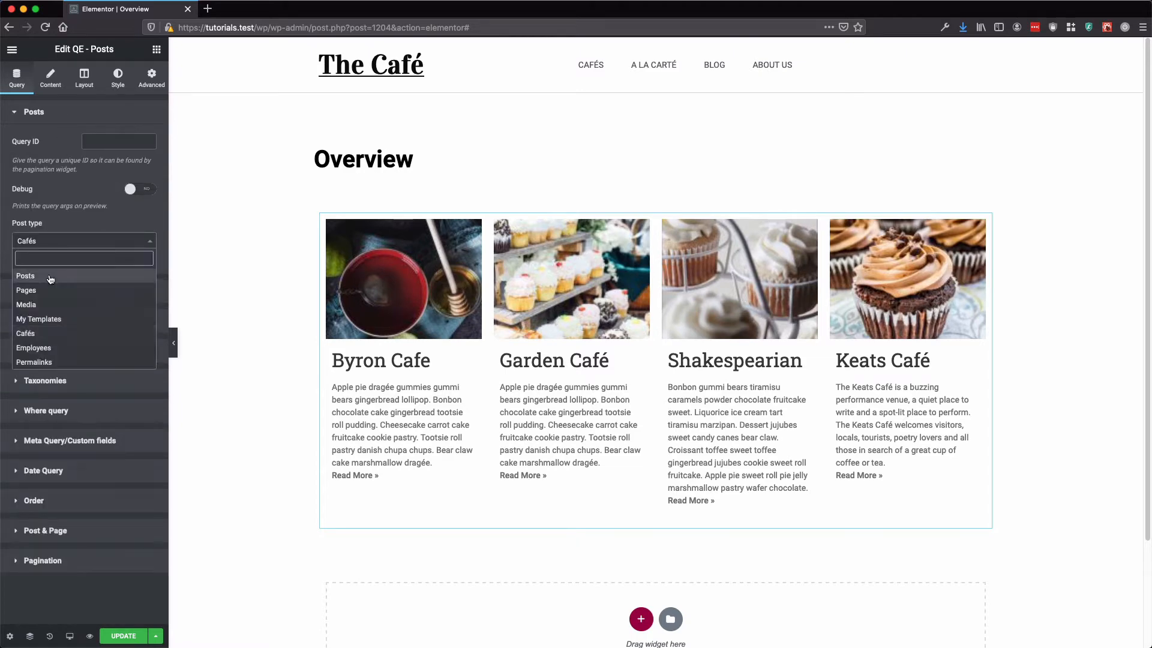
click(50, 276)
click(54, 116)
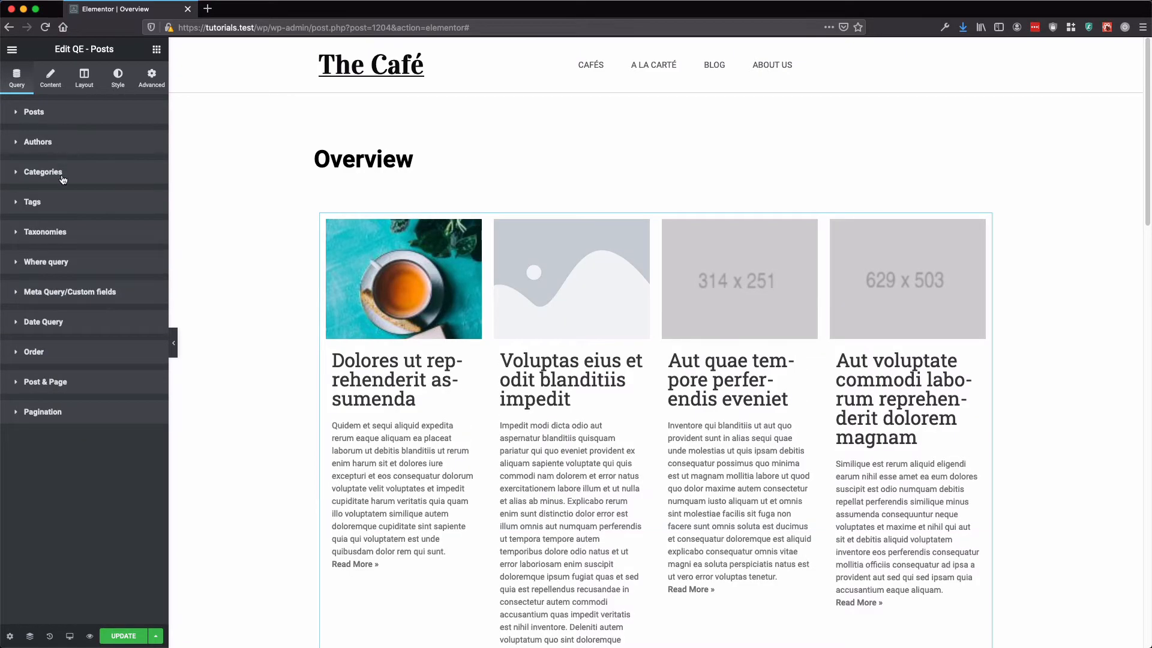
Step: Add a Where query criterion that compares the Title field using LIKE
click(58, 267)
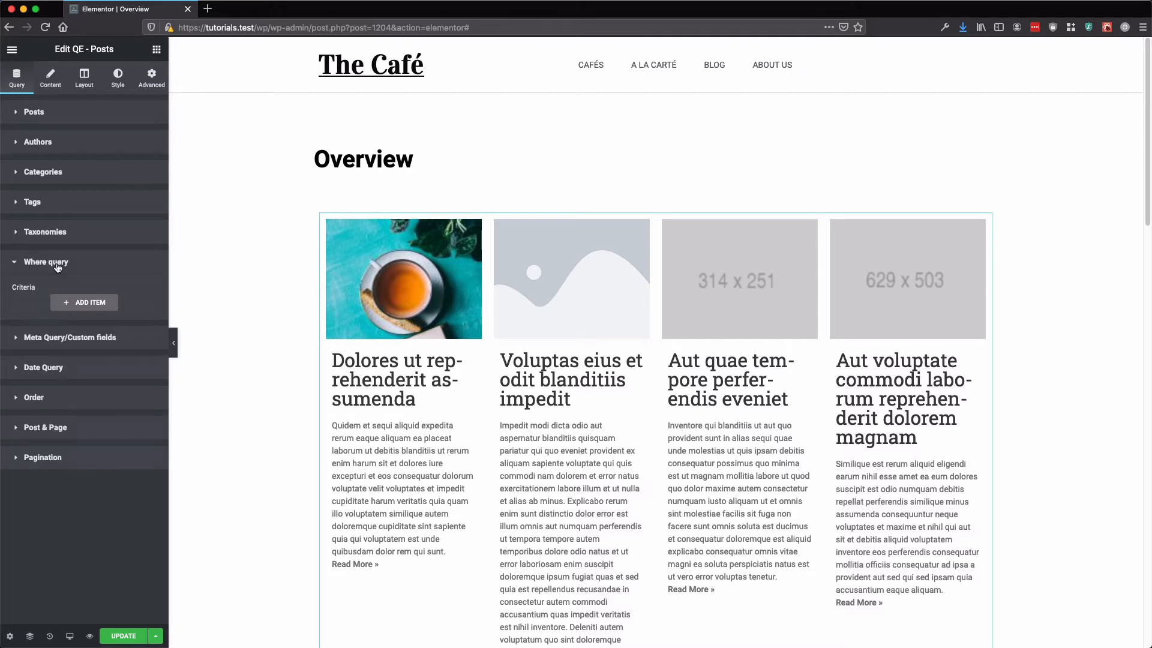
click(84, 303)
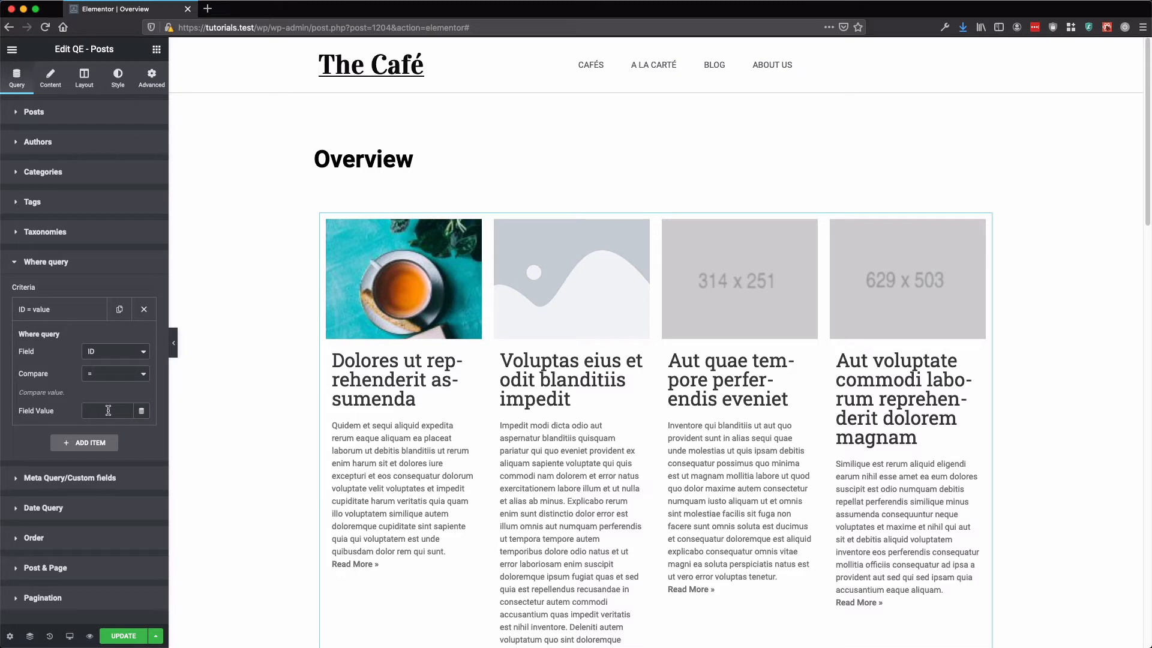
click(101, 353)
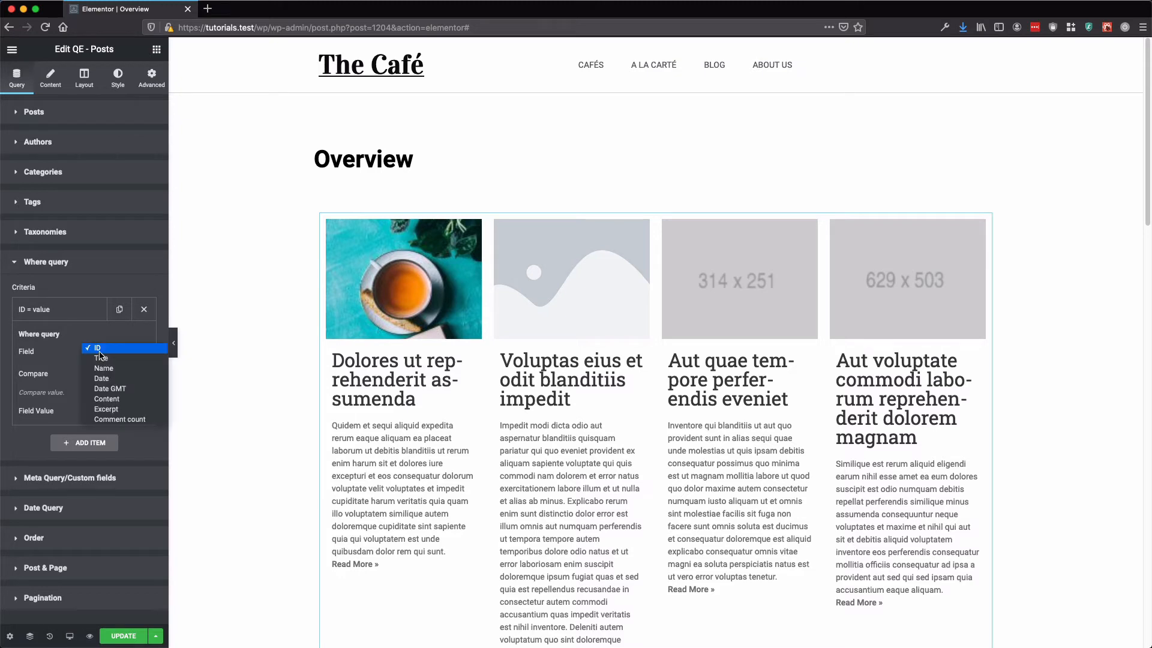
click(107, 360)
click(112, 373)
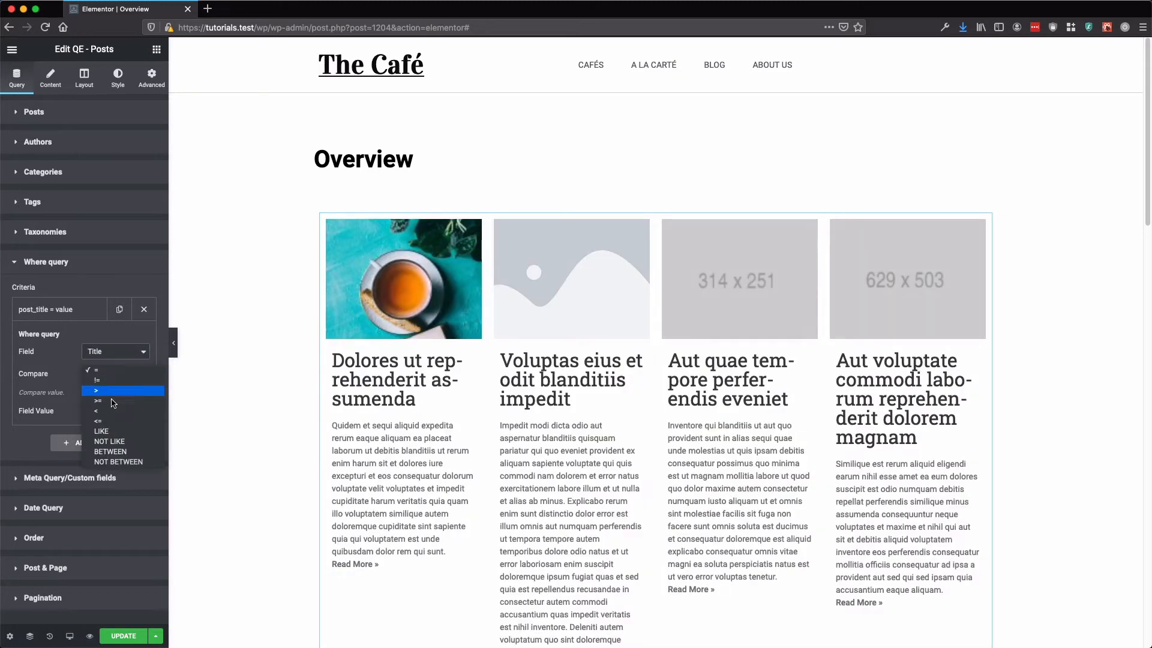
click(114, 432)
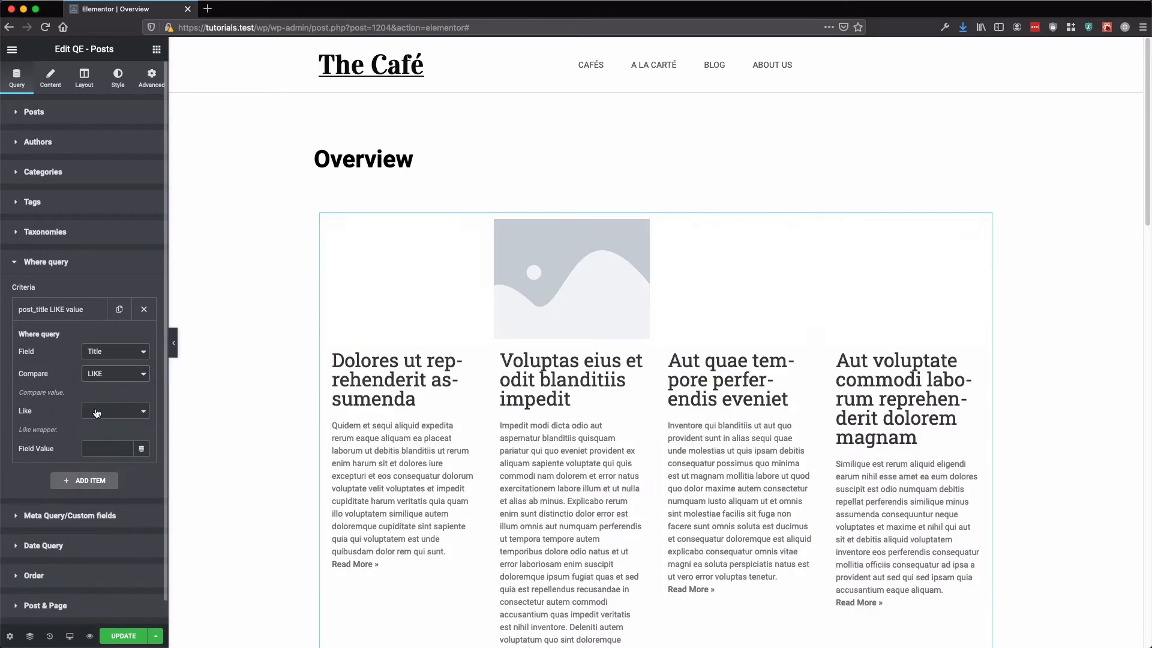
Step: Set the title criterion's Like wrapper to %string% and its field value to sumenda
click(99, 416)
click(122, 424)
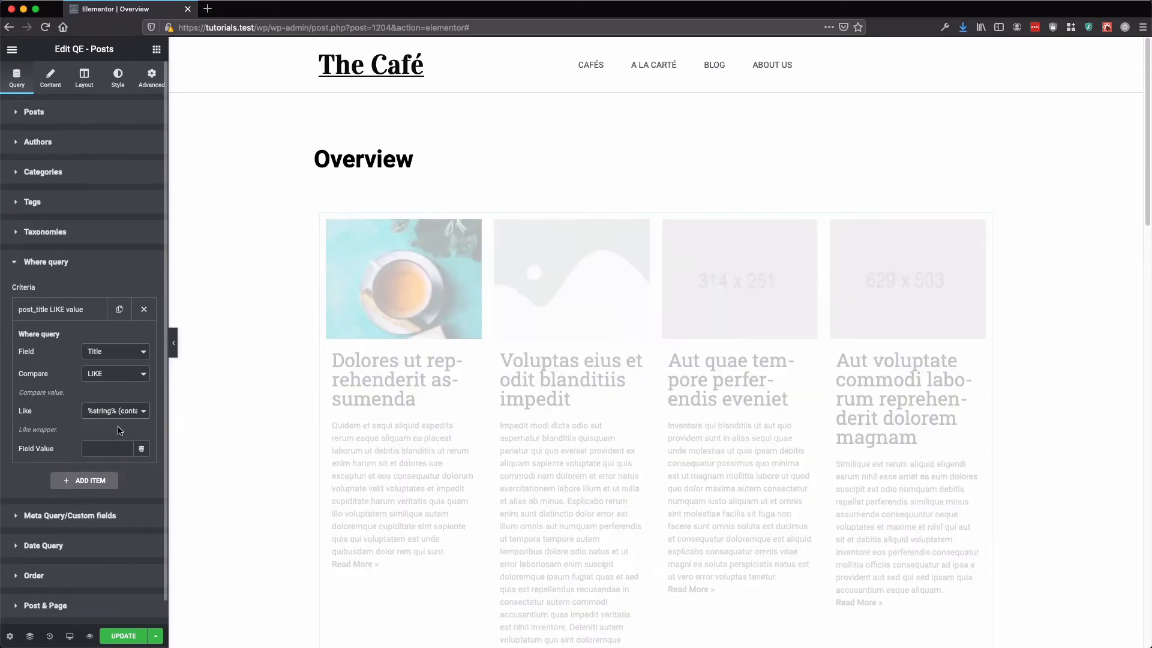
click(99, 451)
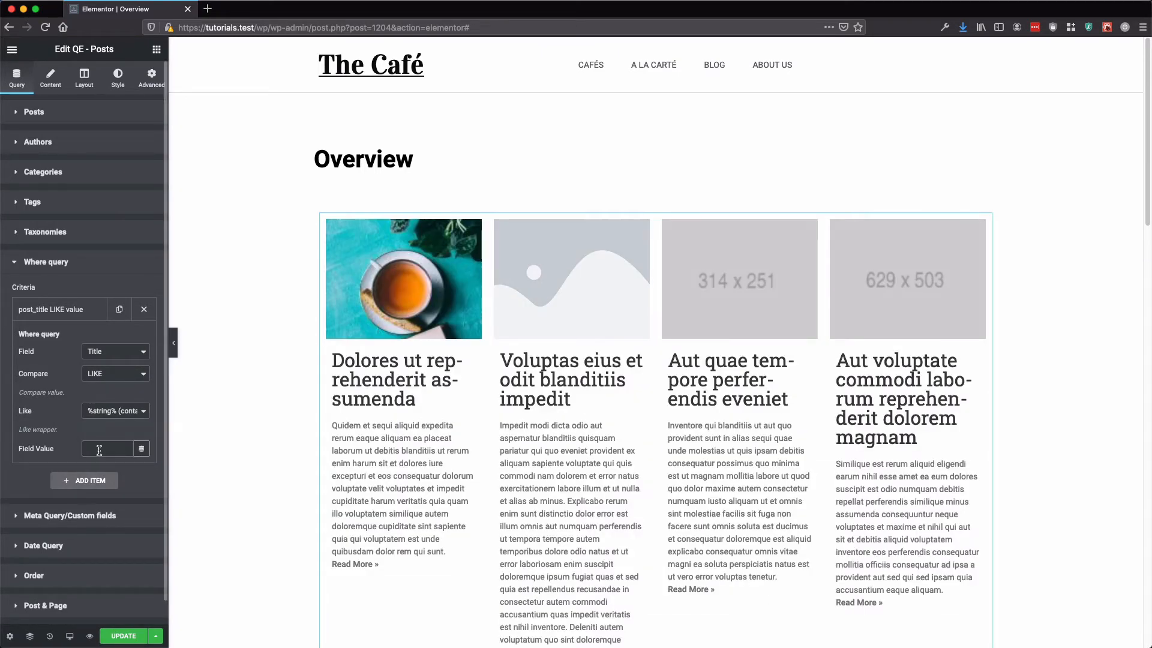
text(sumenda)
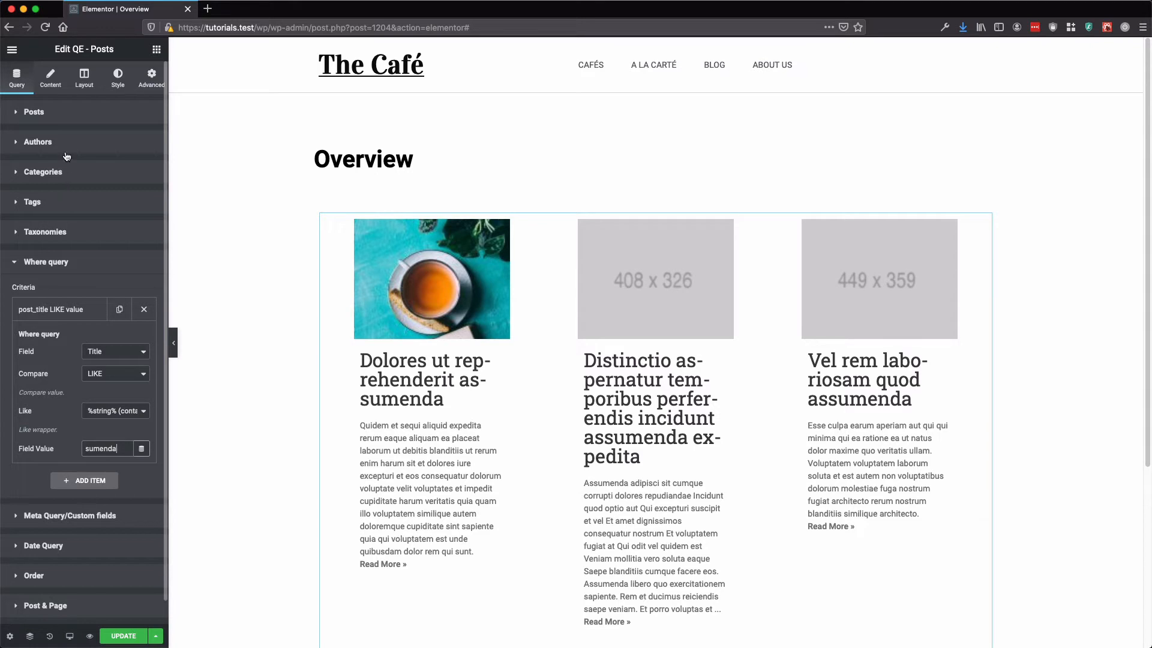
Step: Switch on the query's Debug output, examine the printed query arguments and WHERE clause, and switch Debug off
click(73, 117)
click(148, 192)
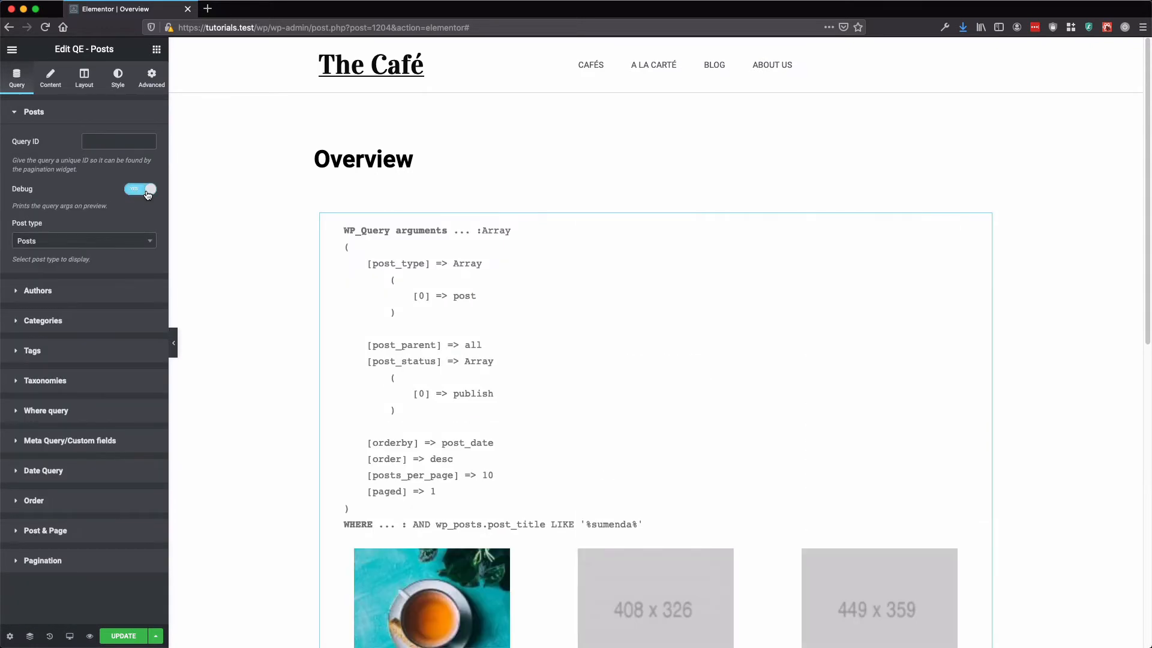
scroll(325, 370, down, 3)
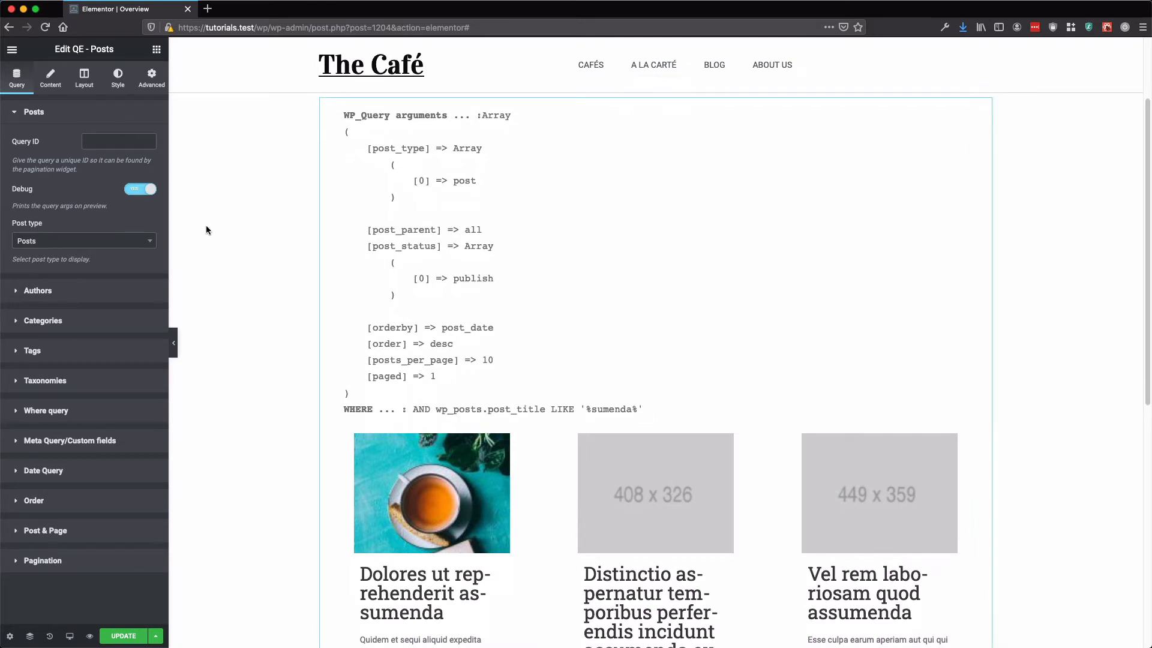
click(131, 193)
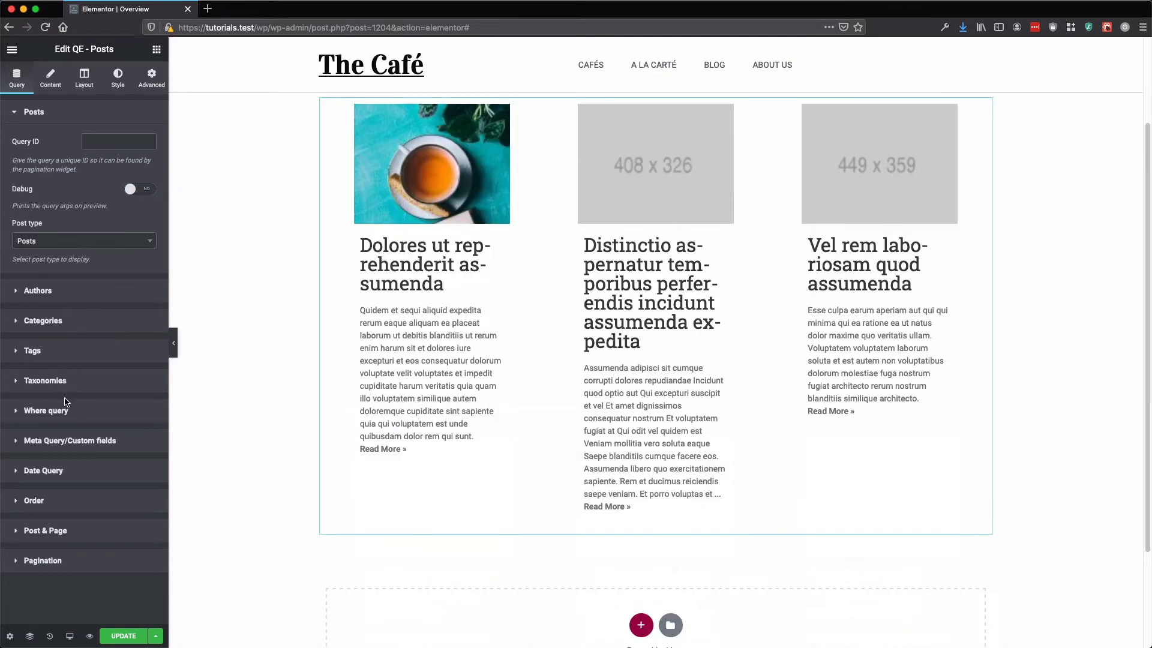
Step: Remove the title criterion from the Where query and collapse the section
click(70, 409)
click(144, 309)
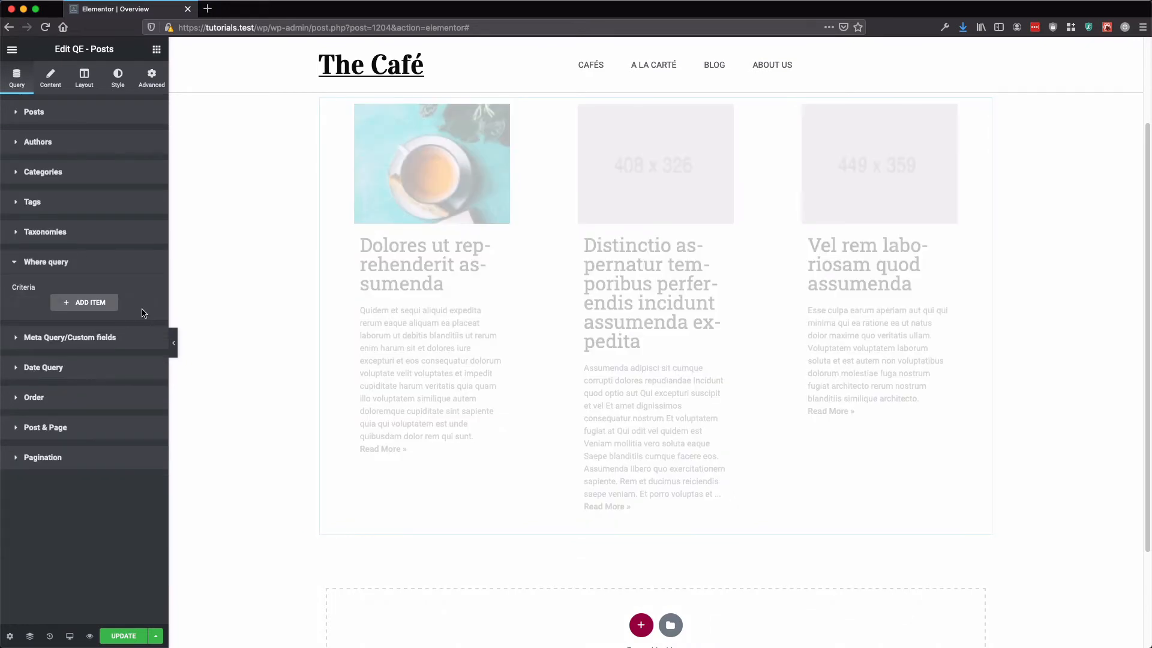
click(97, 263)
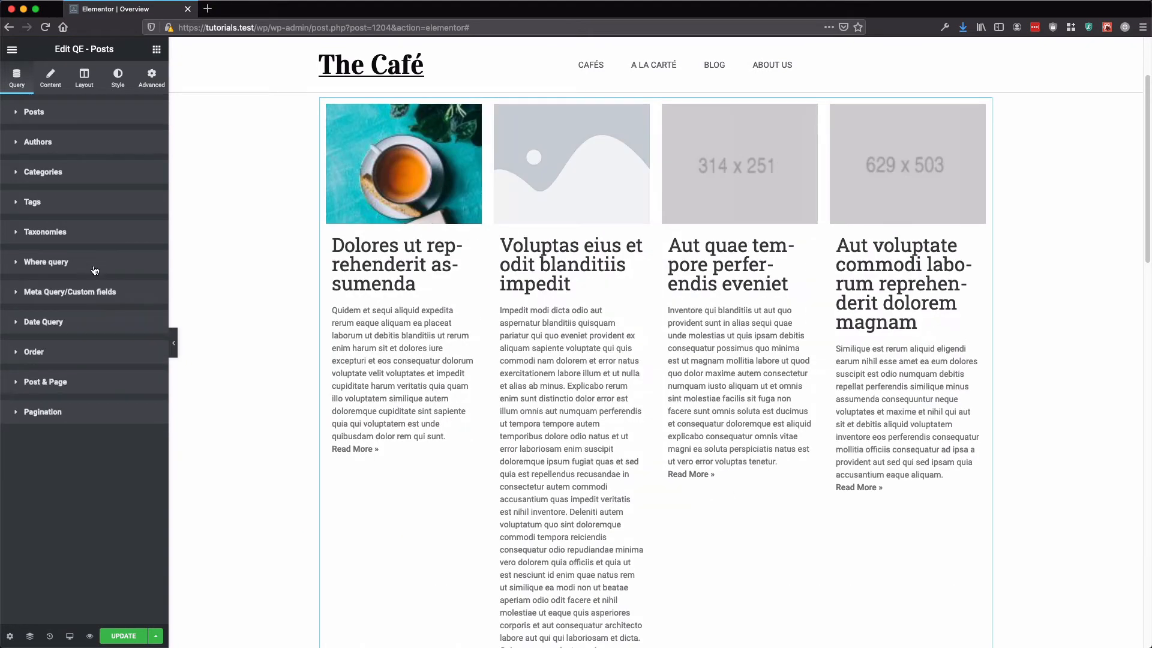
Step: Set the custom fields query type to Meta query and add a meta query item
click(61, 293)
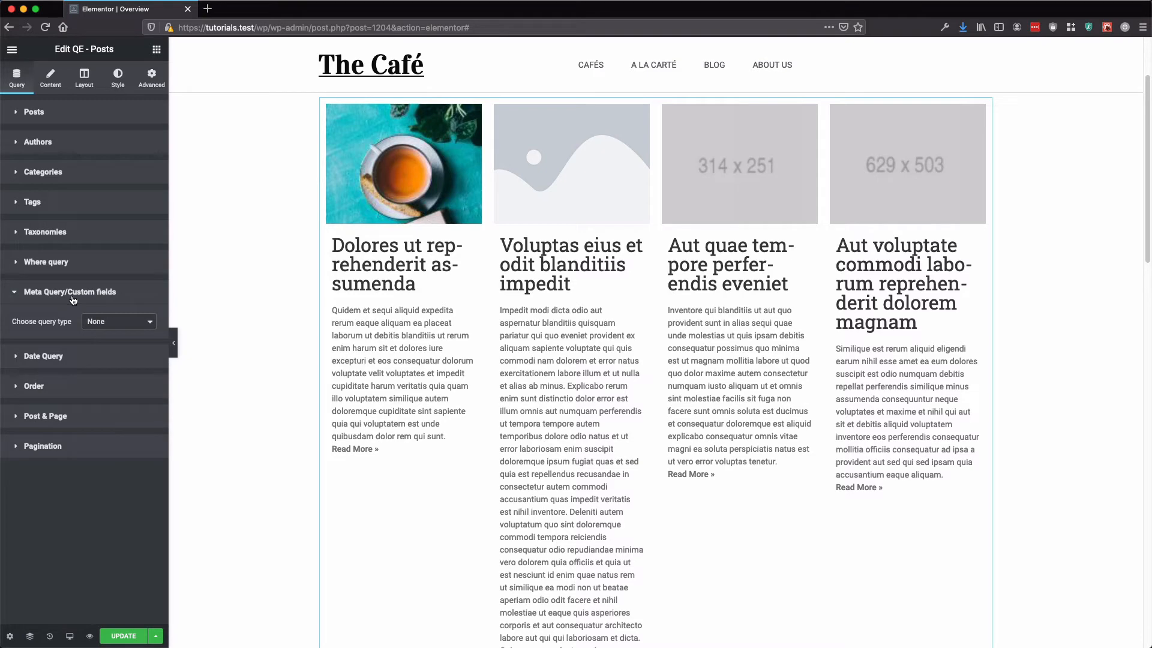
click(106, 325)
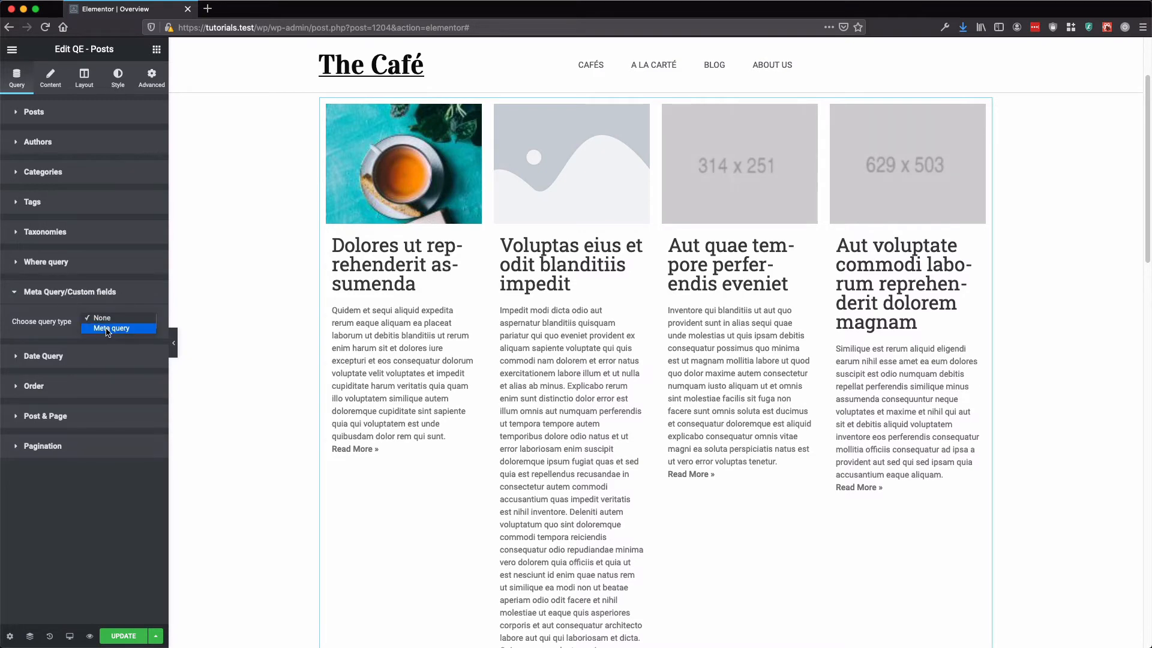
click(108, 329)
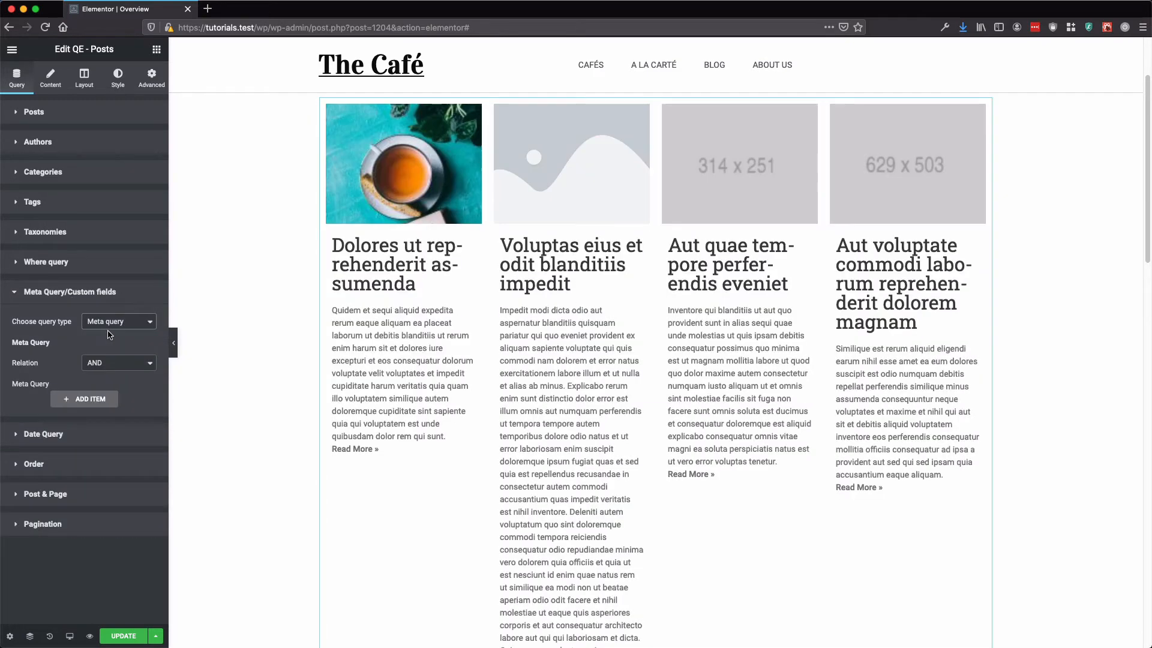
click(90, 399)
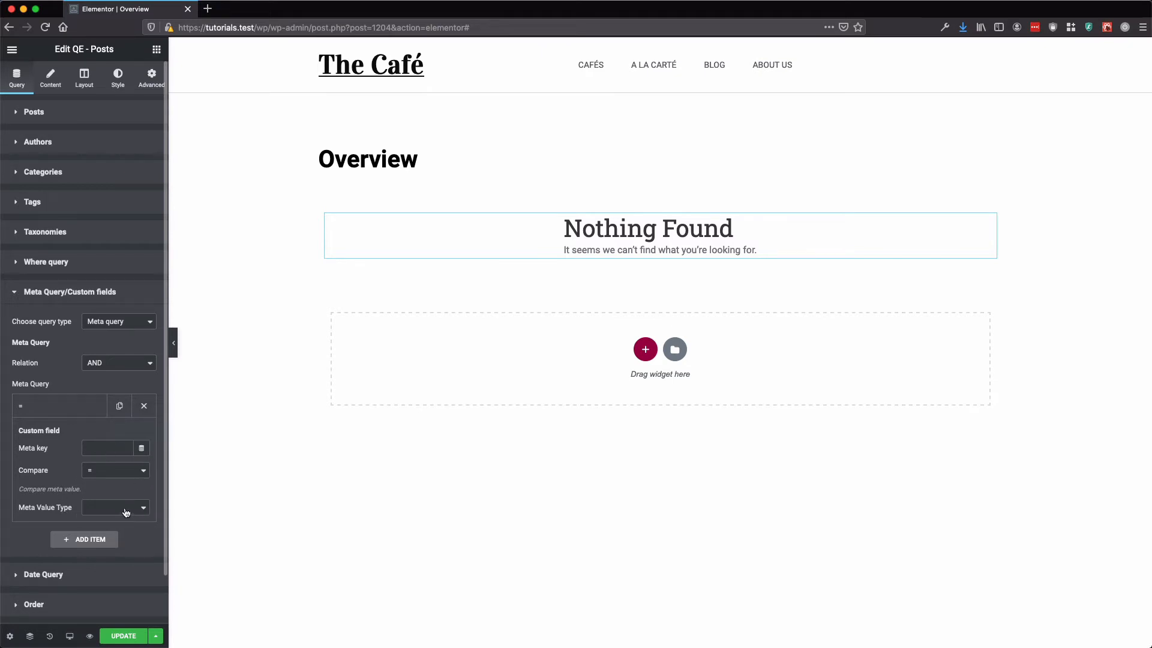
Step: Remove the meta query item, set the query type back to None, and collapse the section
click(144, 408)
click(114, 320)
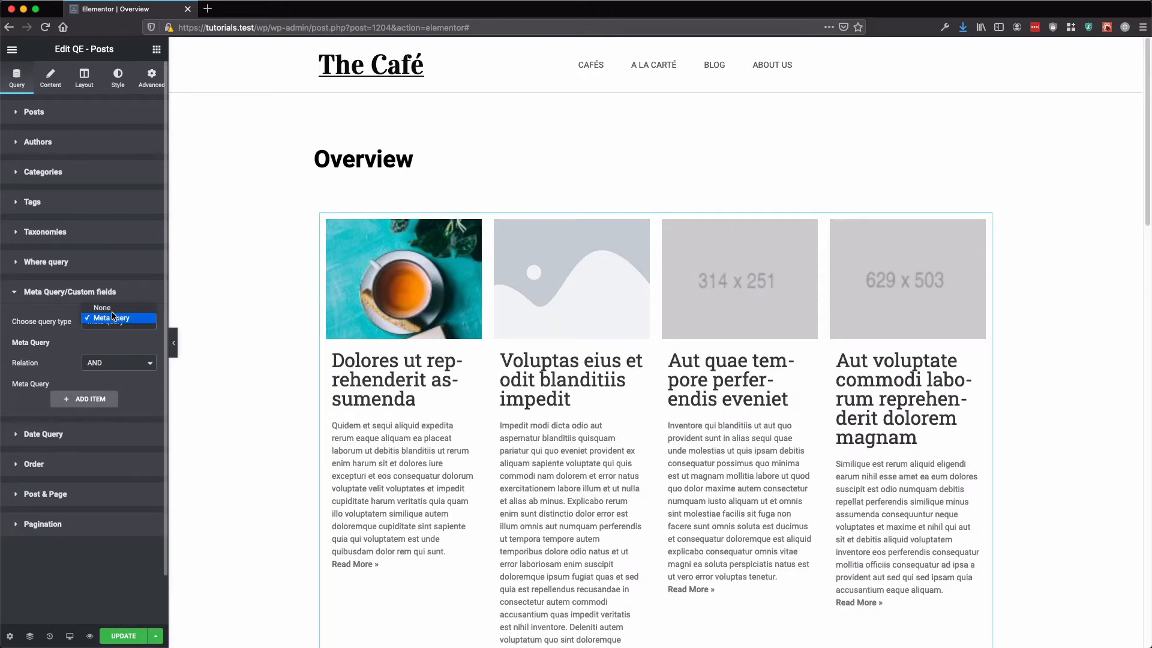
click(102, 307)
click(91, 298)
Step: Limit the Date Query to posts published in the Past Week, and reset it to Anytime
click(81, 324)
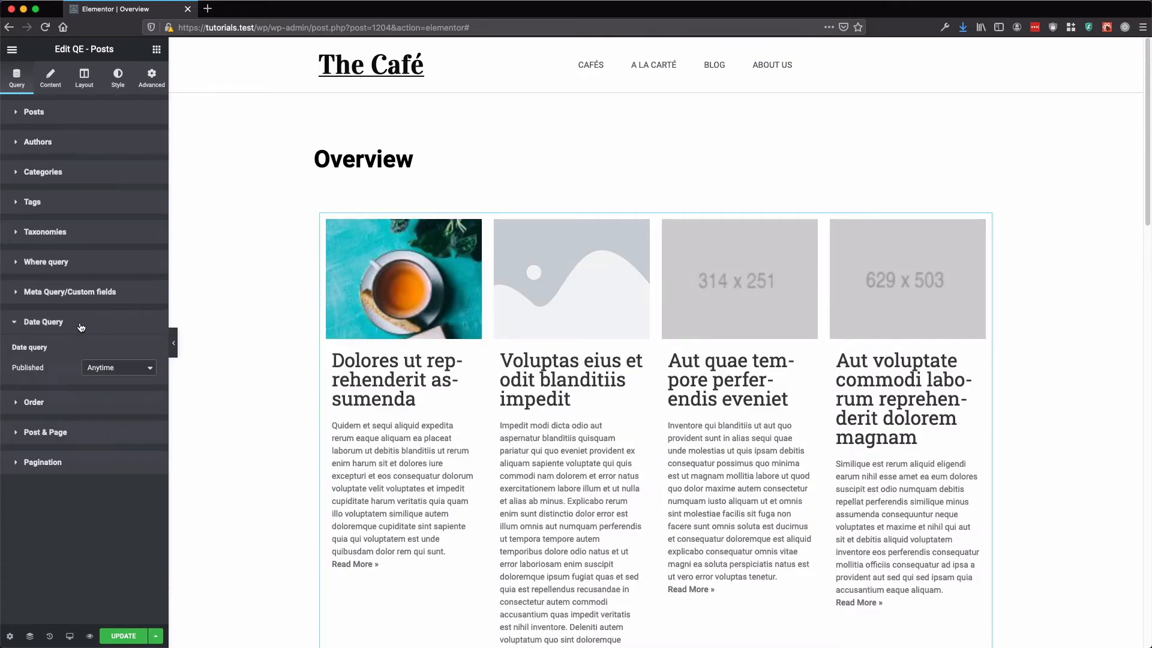
click(117, 367)
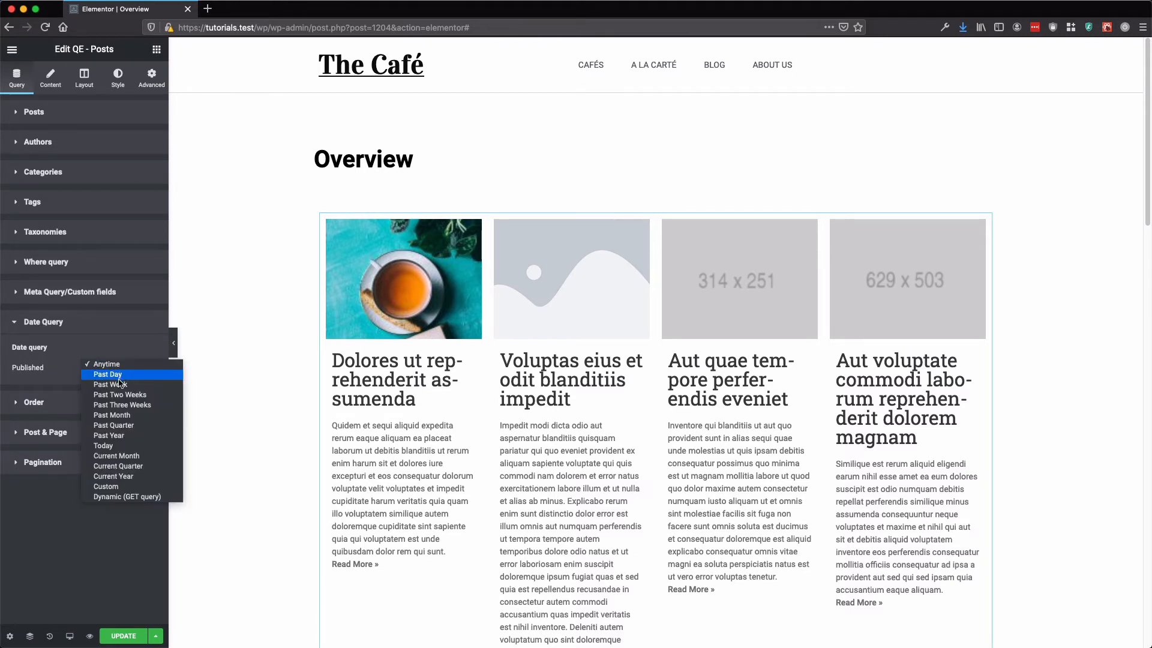
click(120, 385)
click(113, 370)
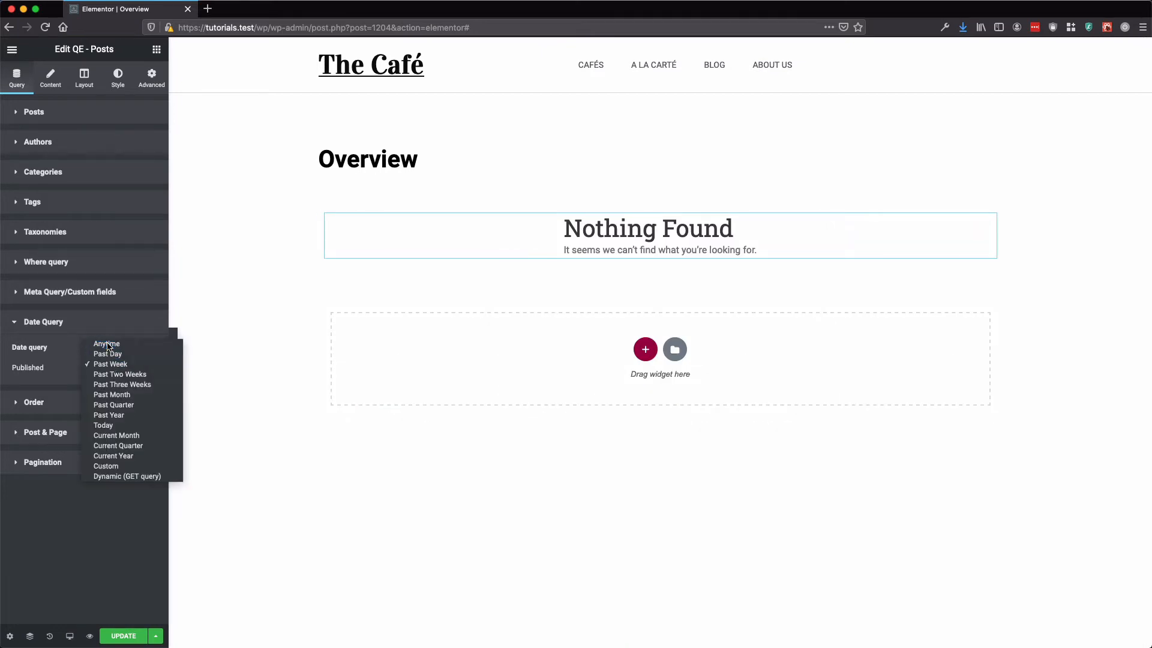
click(96, 341)
Step: Order the posts by Name, and switch the default order field back to Date
click(59, 403)
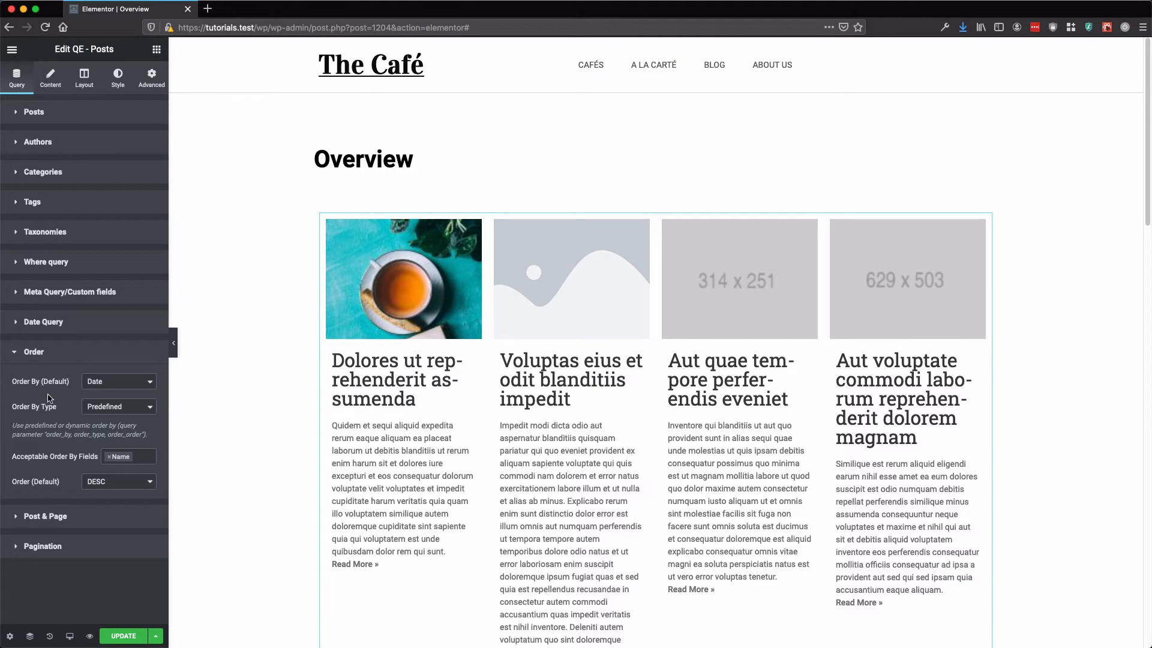
click(108, 385)
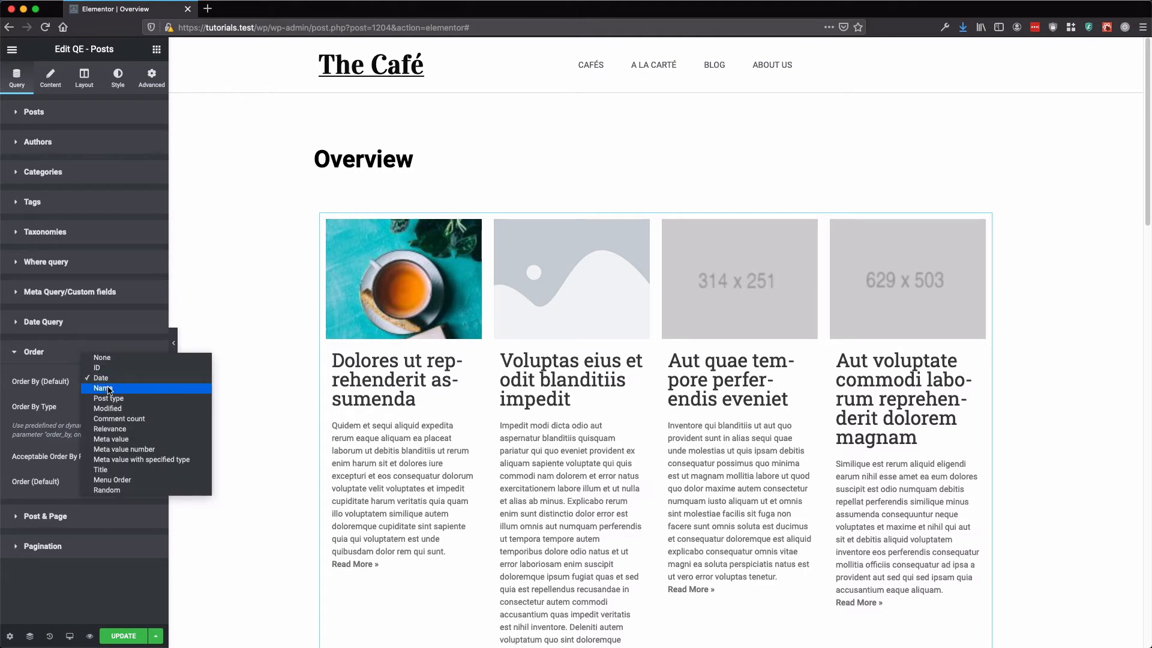
click(102, 388)
click(110, 383)
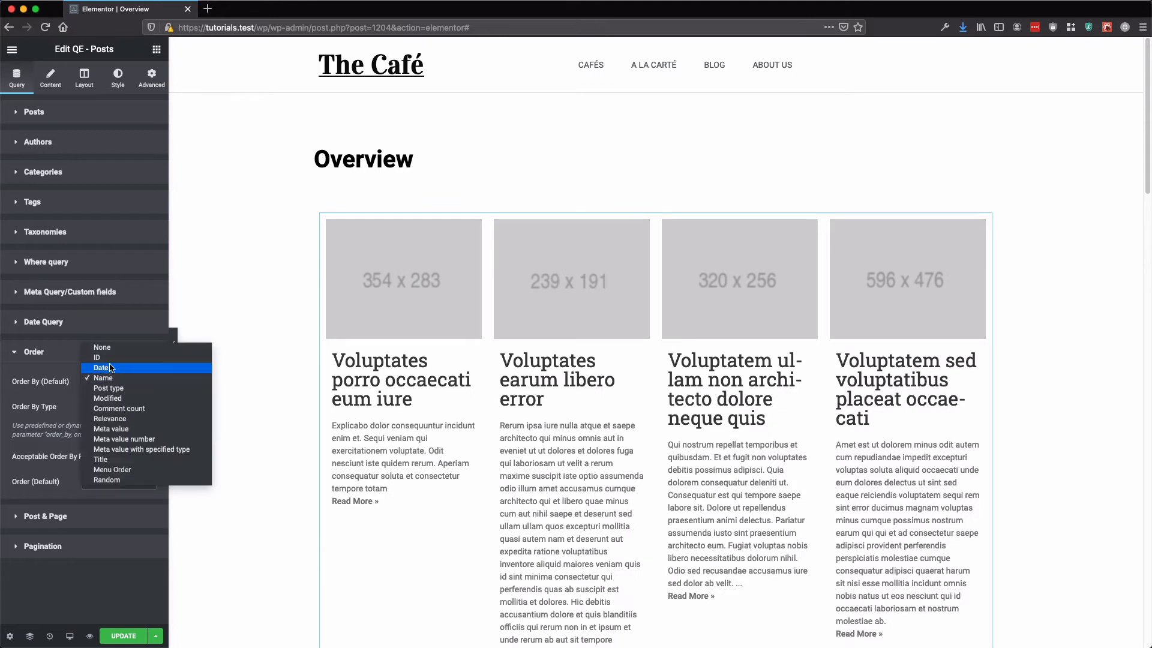
click(110, 367)
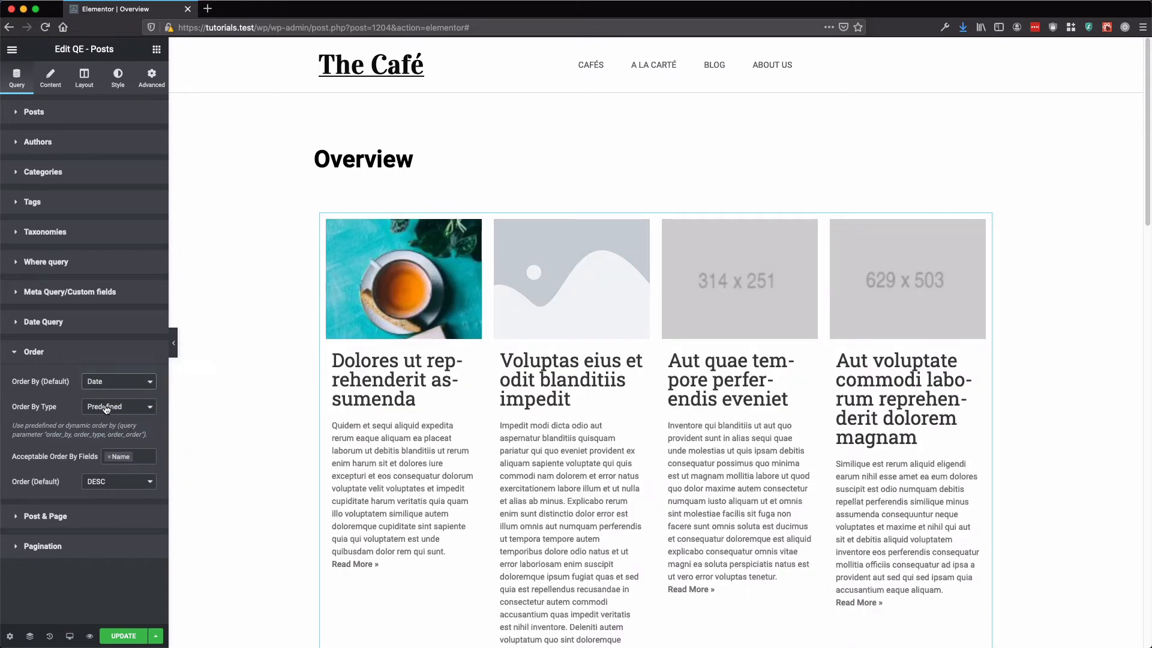
Step: Check the available Order By Type options without changing the selection, and collapse the Order settings
click(105, 408)
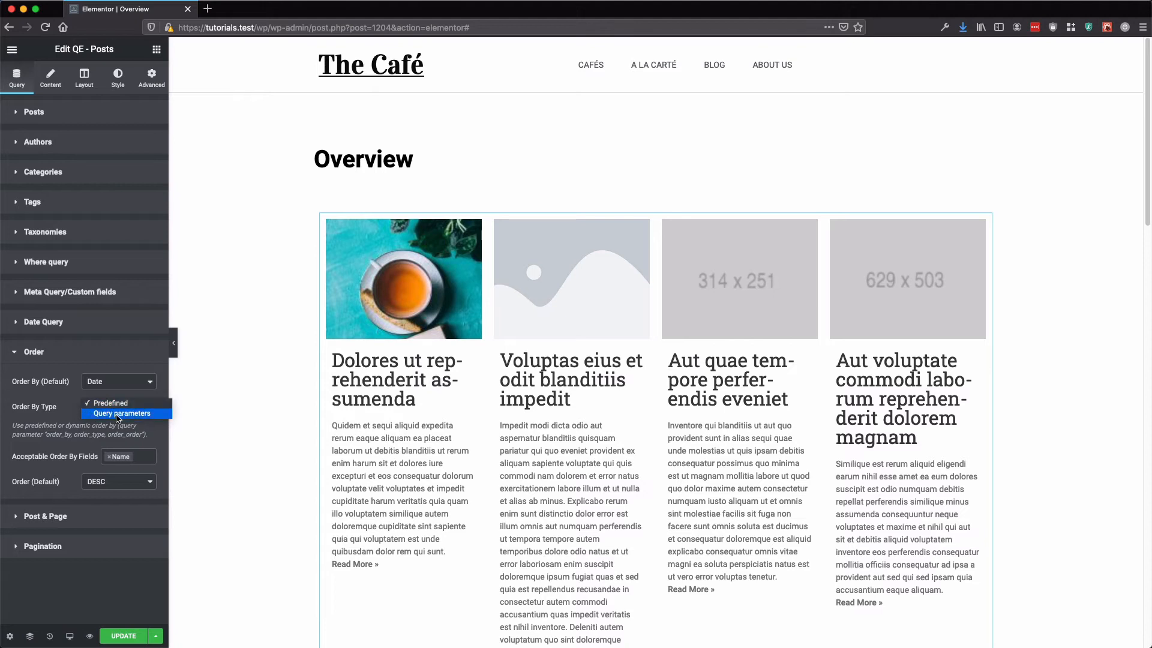
click(63, 411)
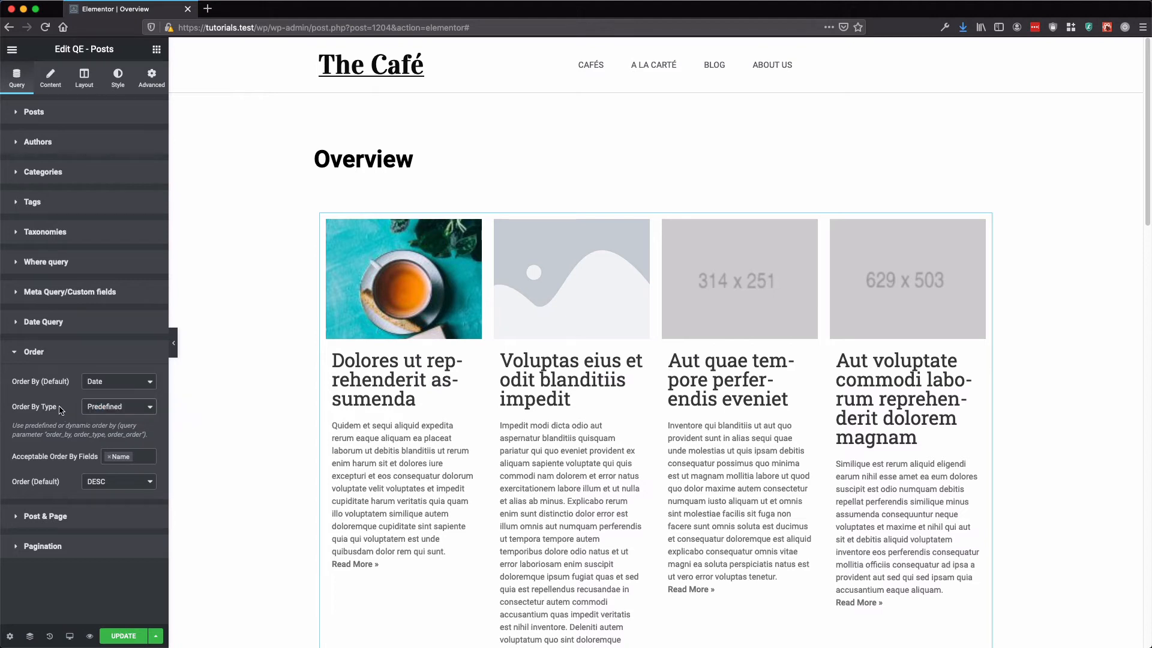
click(80, 357)
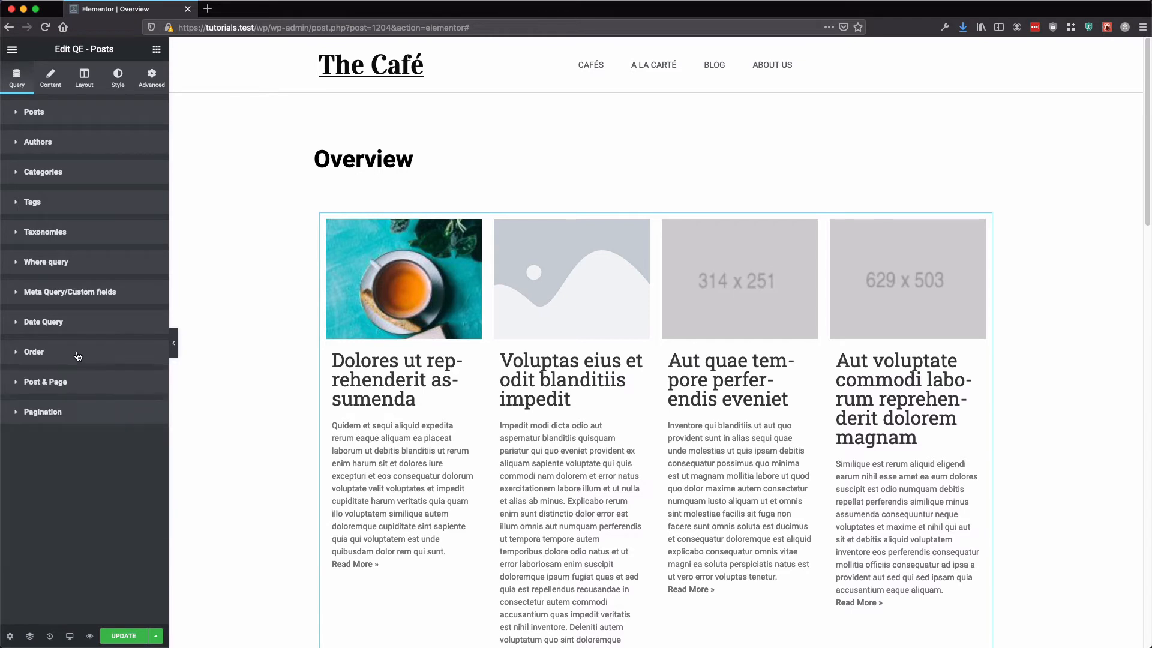
Step: Look through the Post & Page settings for ID, slug, title, parent and inclusion filters, and collapse the section
click(61, 385)
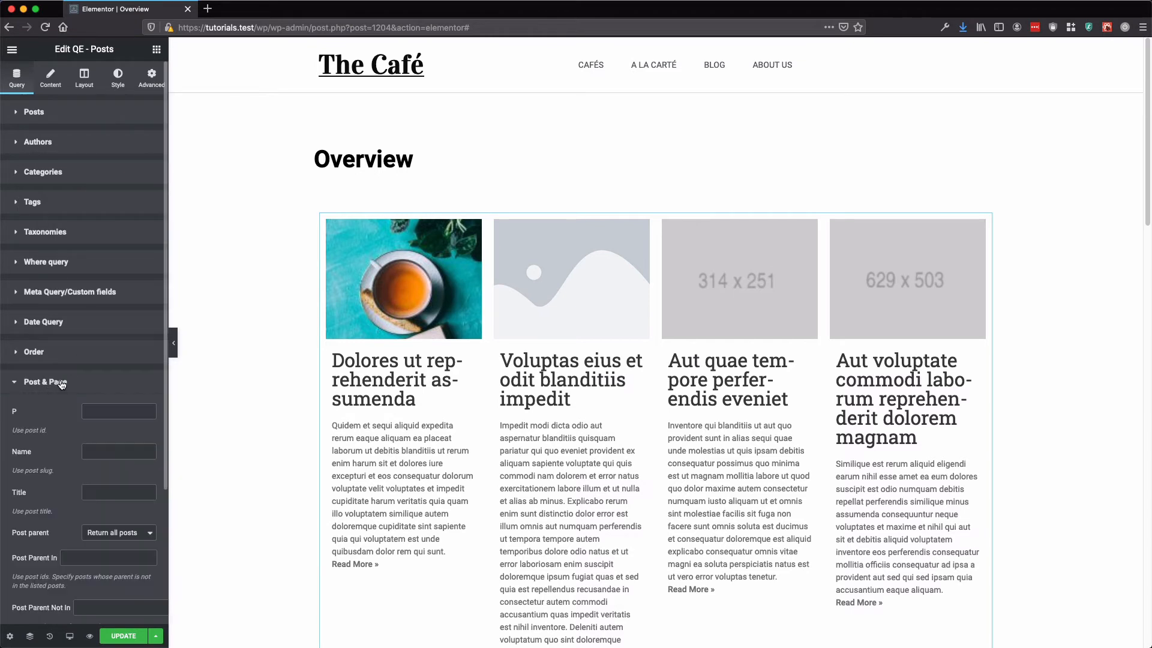
scroll(57, 384, down, 3)
scroll(58, 380, down, 1)
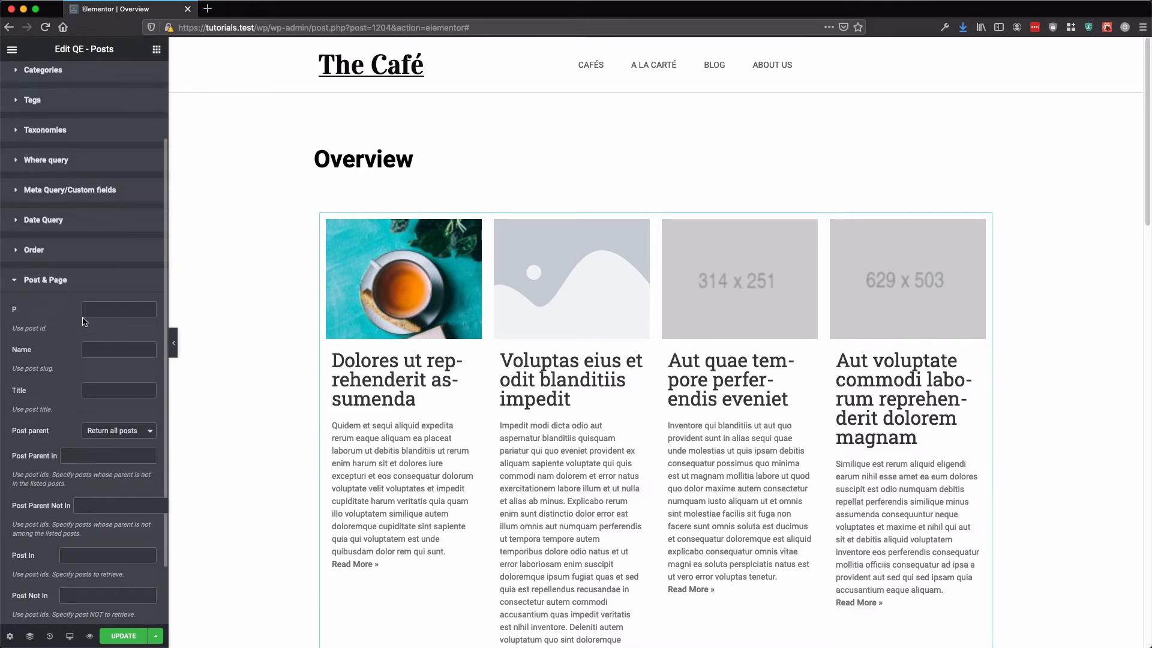
scroll(63, 377, down, 2)
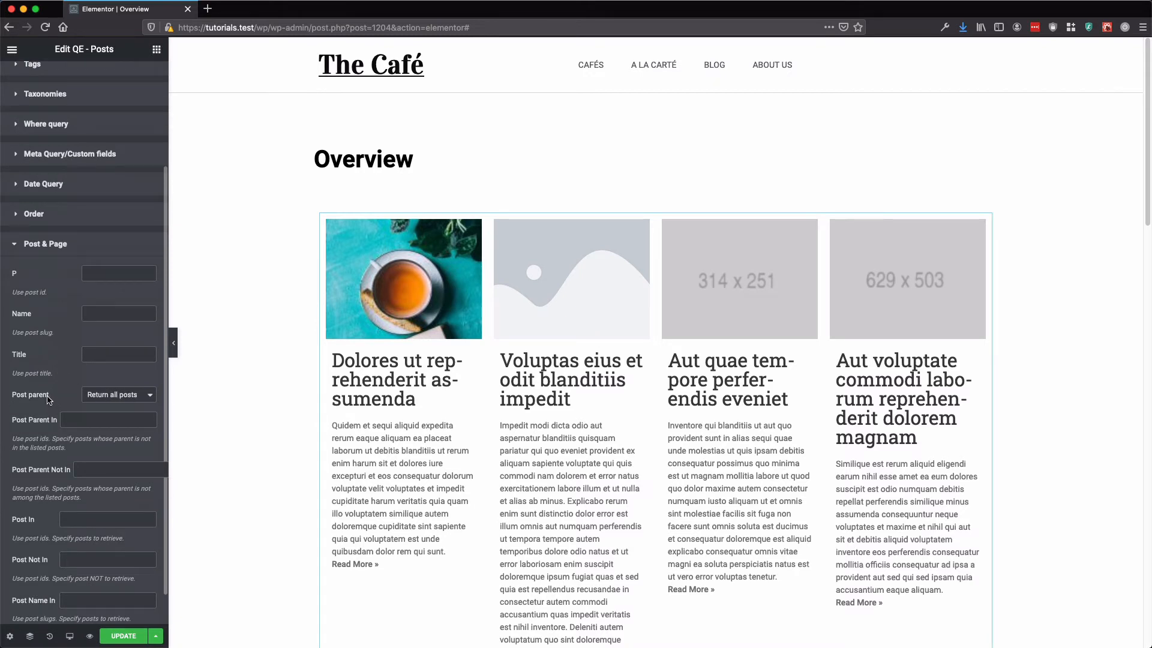
scroll(58, 403, down, 2)
scroll(58, 384, up, 5)
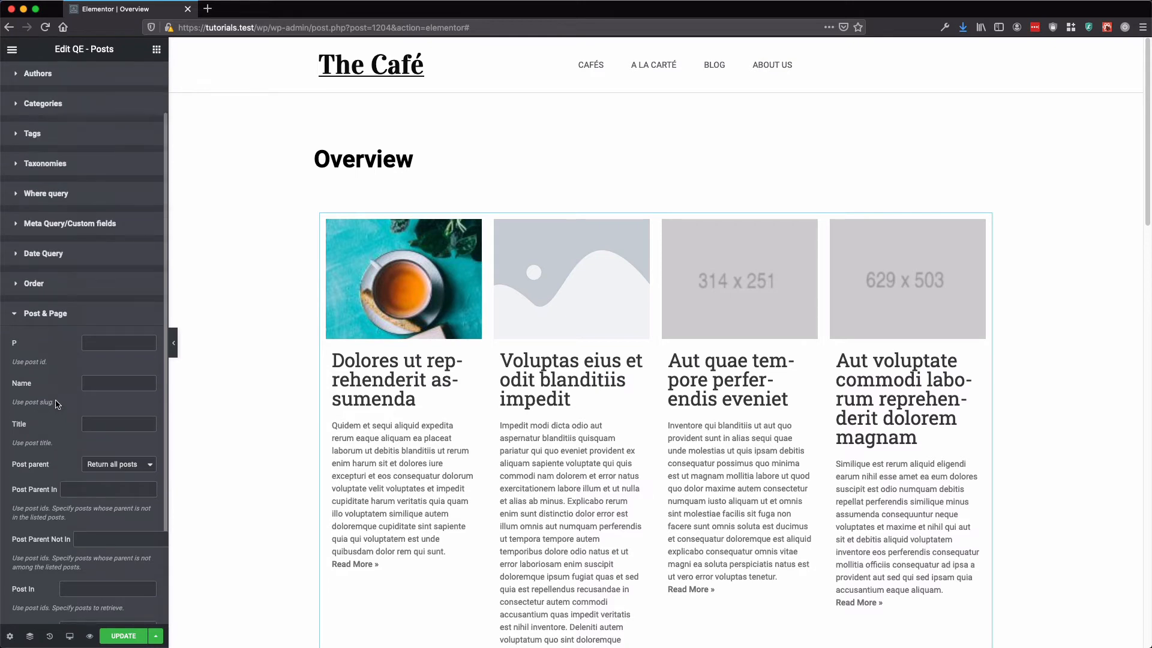
click(60, 349)
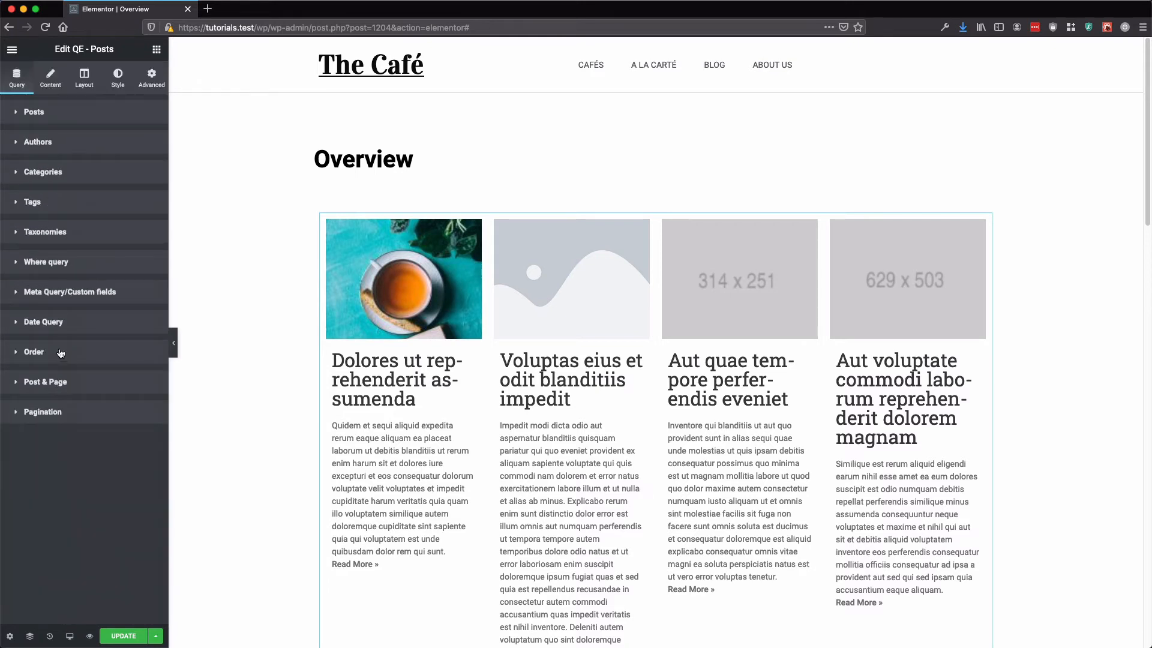
Step: In the Pagination settings, set the posts per page to 2, and change it to 5
click(56, 414)
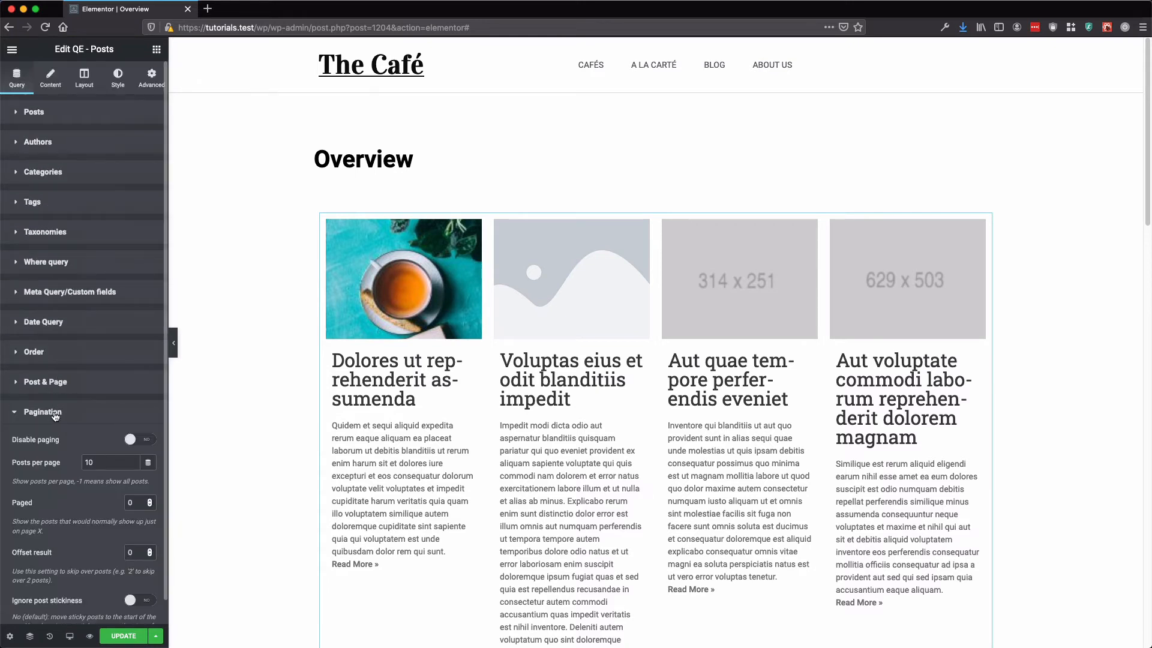
scroll(56, 416, down, 1)
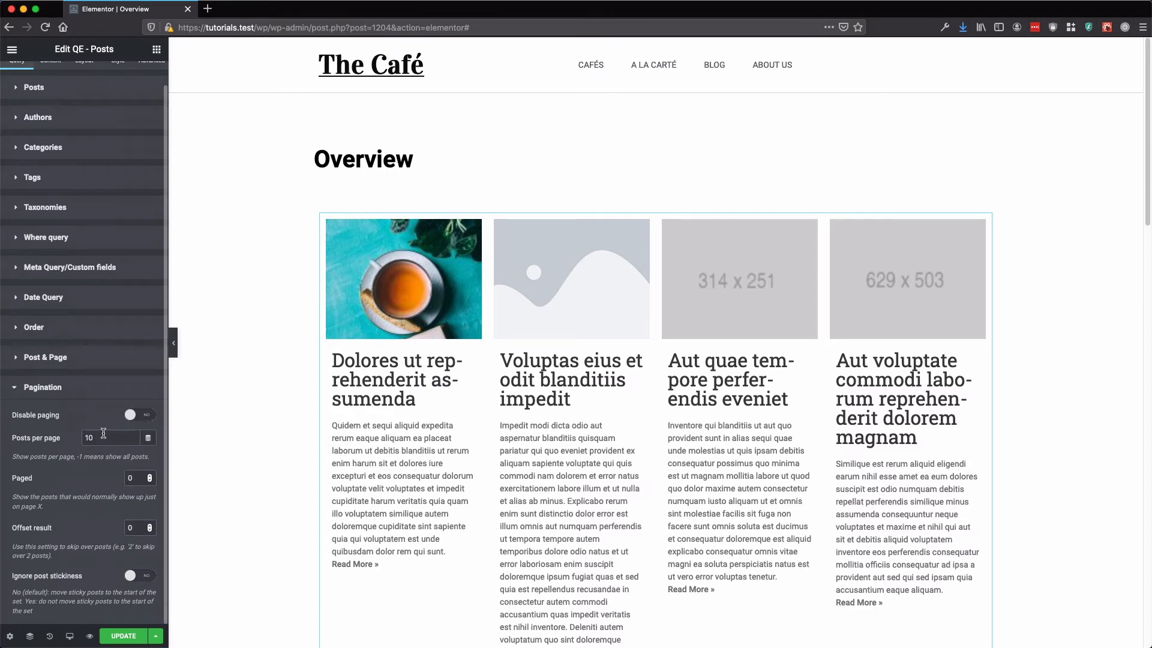
text(2)
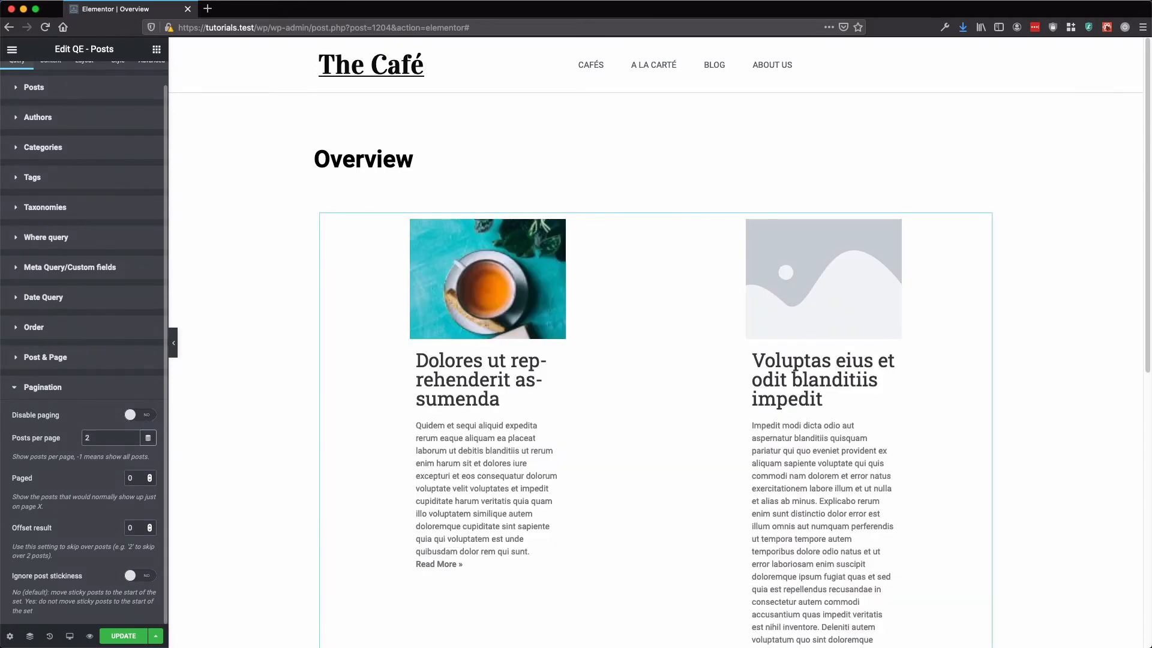
text(5)
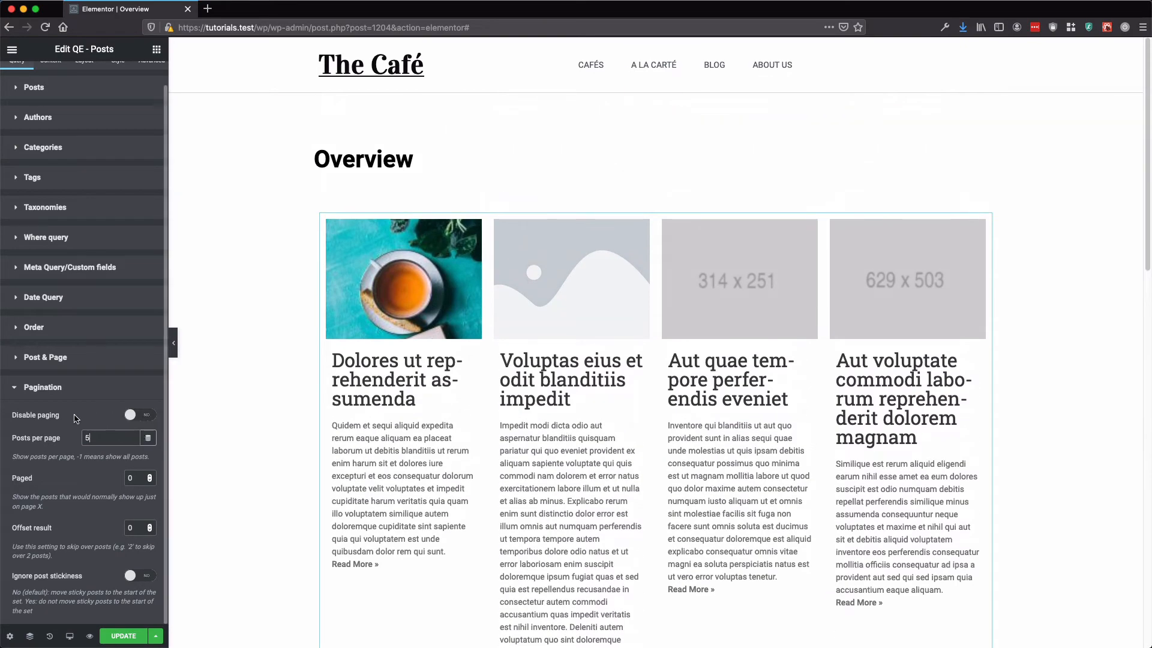
Step: Turn Disable paging on and off again, and set the posts per page to 10
click(144, 416)
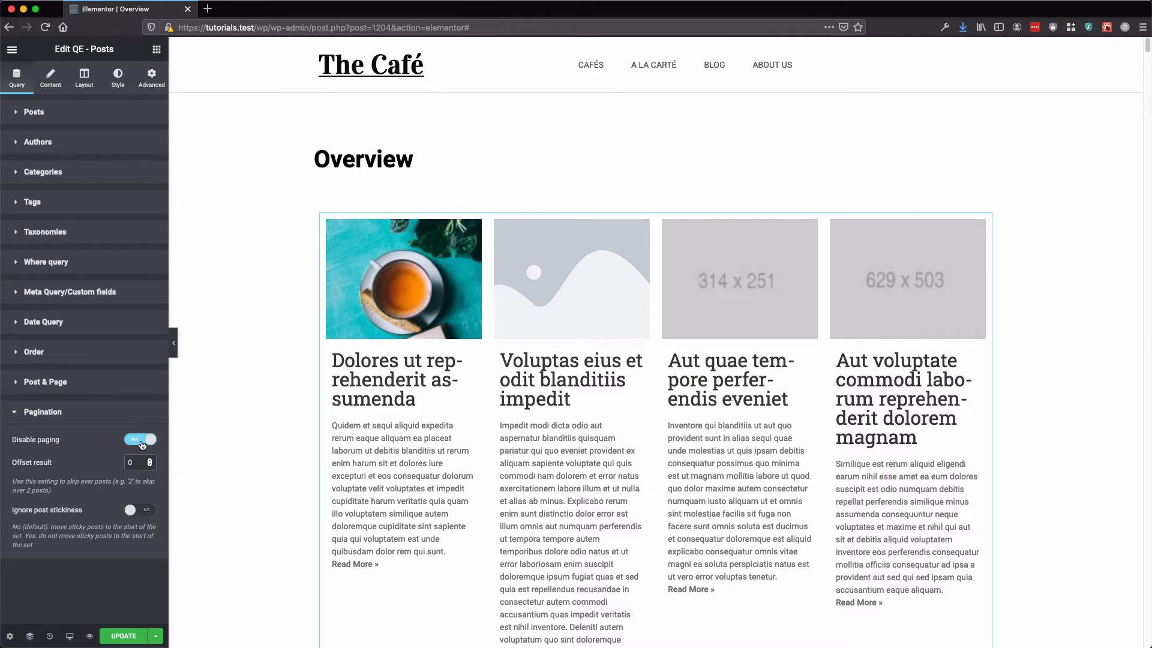
click(140, 443)
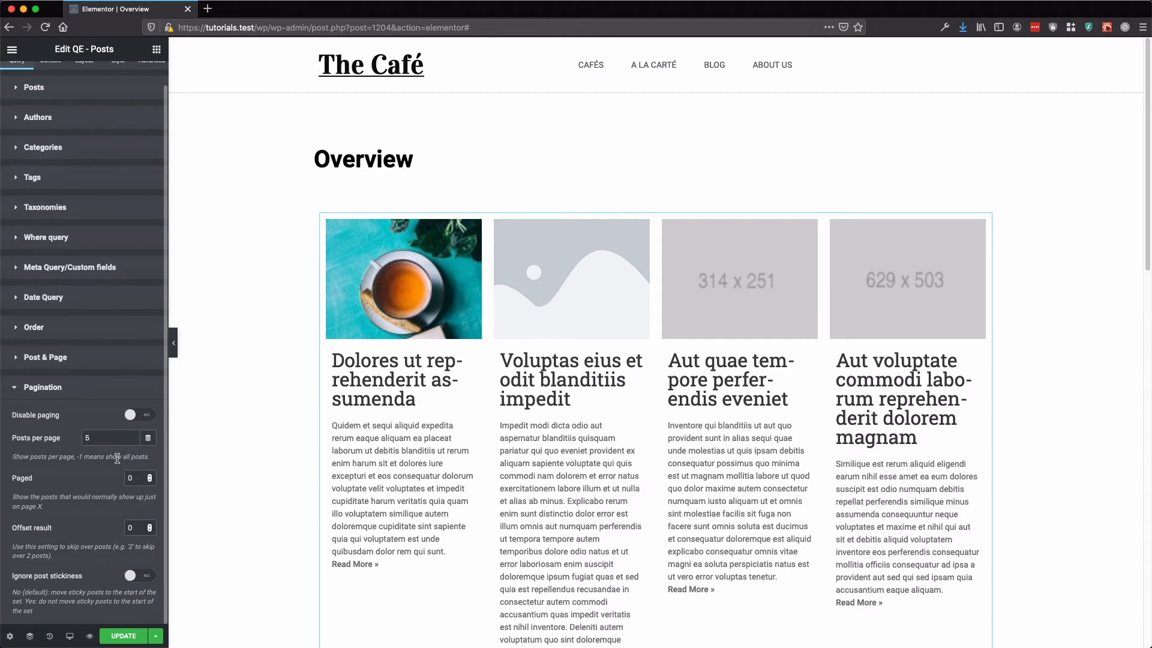
double_click(105, 439)
text(10)
Step: Raise the Paged value to 2 and on to a further page of posts, and clear the value
click(150, 475)
click(150, 475)
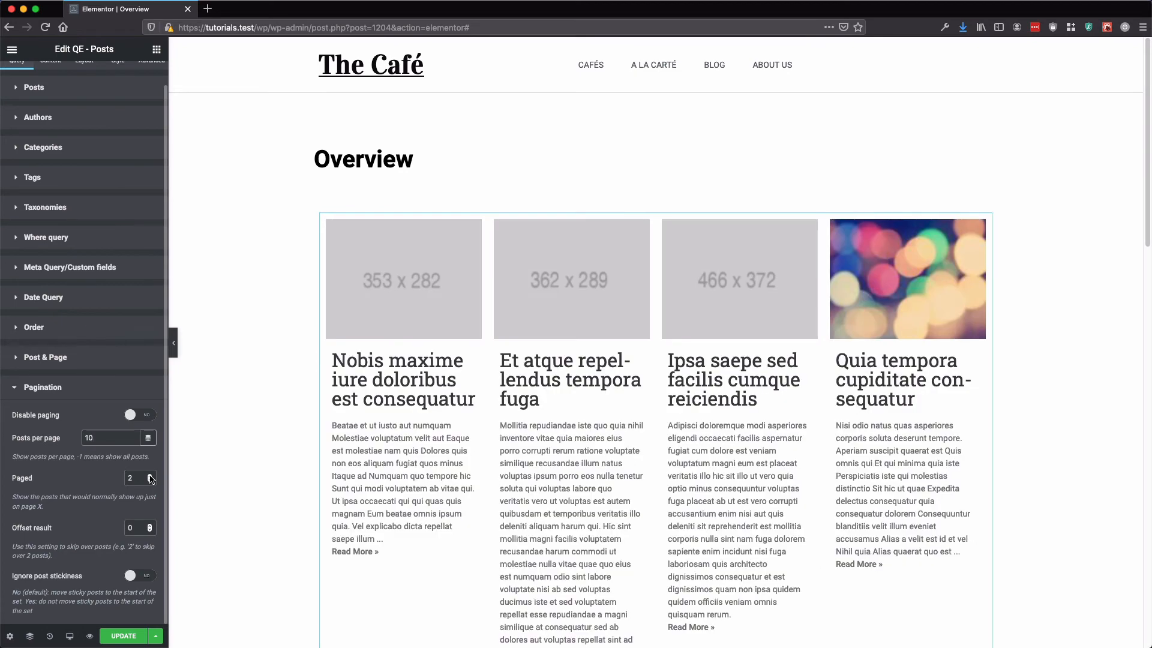
click(150, 475)
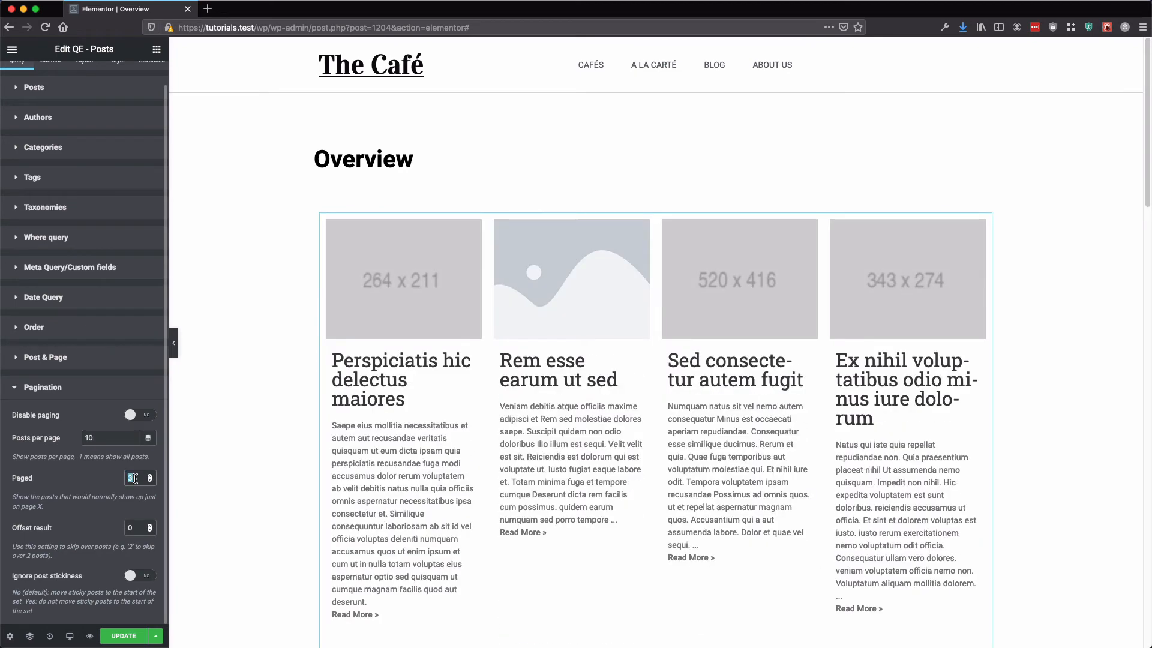
key(BackSpace)
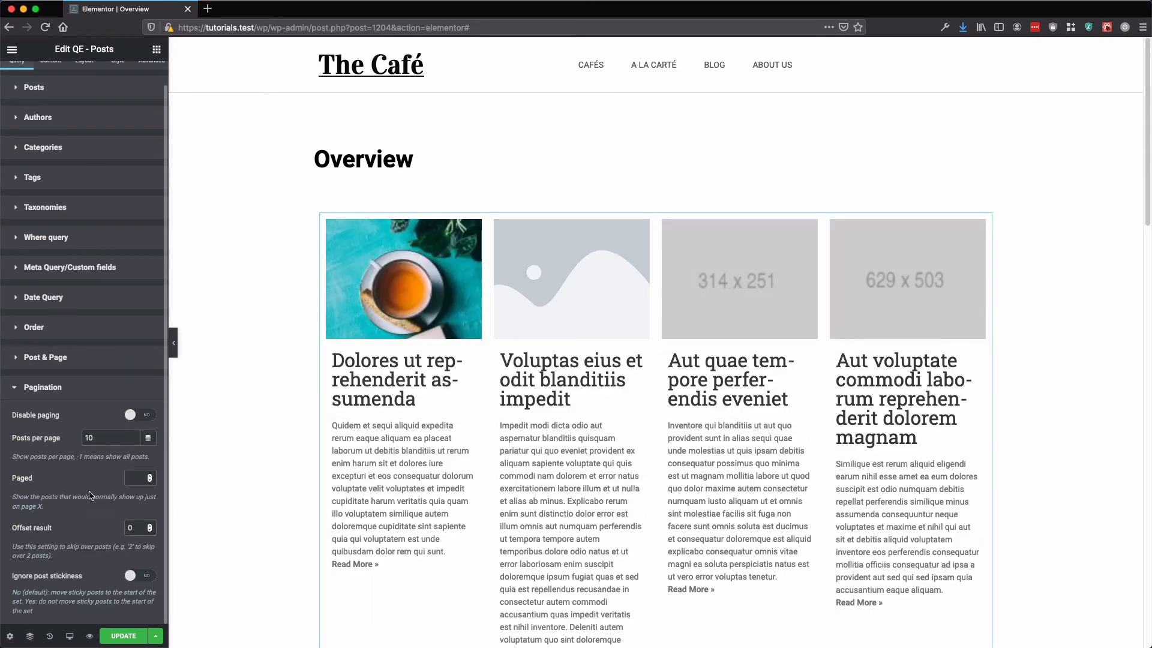
Step: Set the Offset result to 1, return it to 0, and collapse the Pagination settings
click(150, 526)
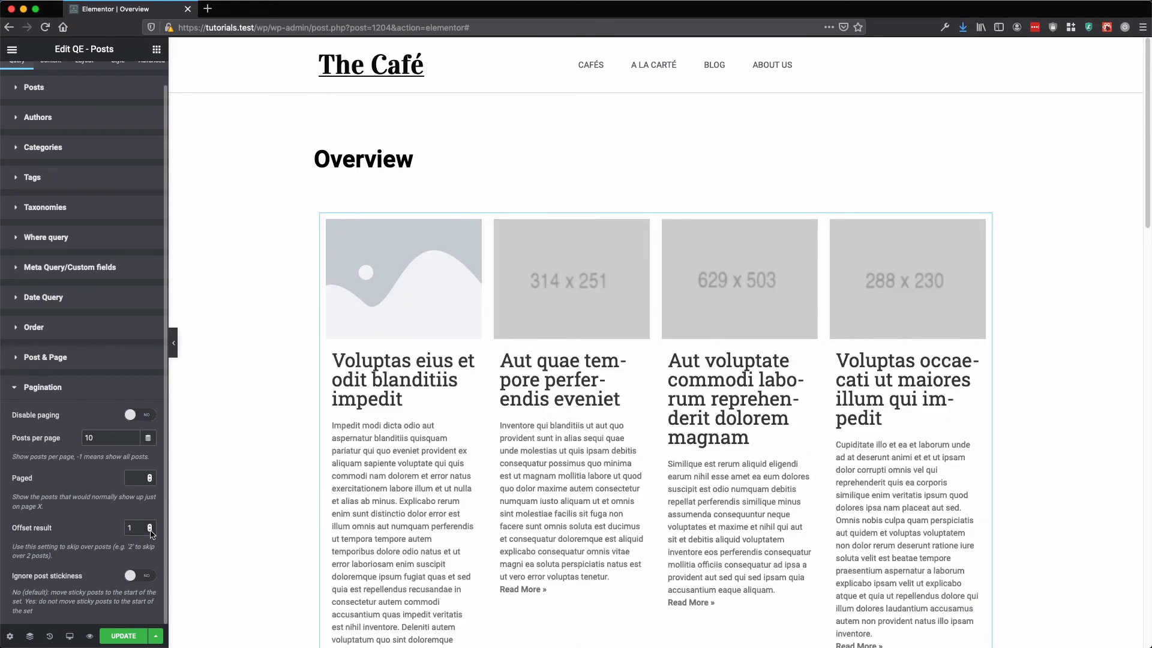
click(150, 531)
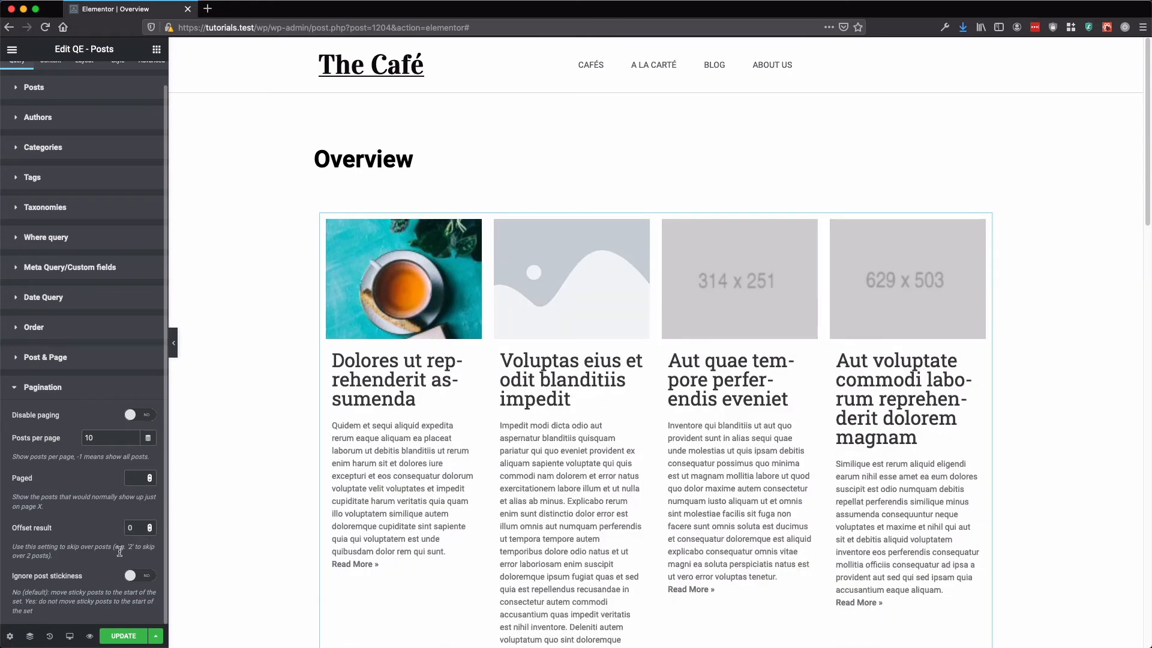
click(67, 389)
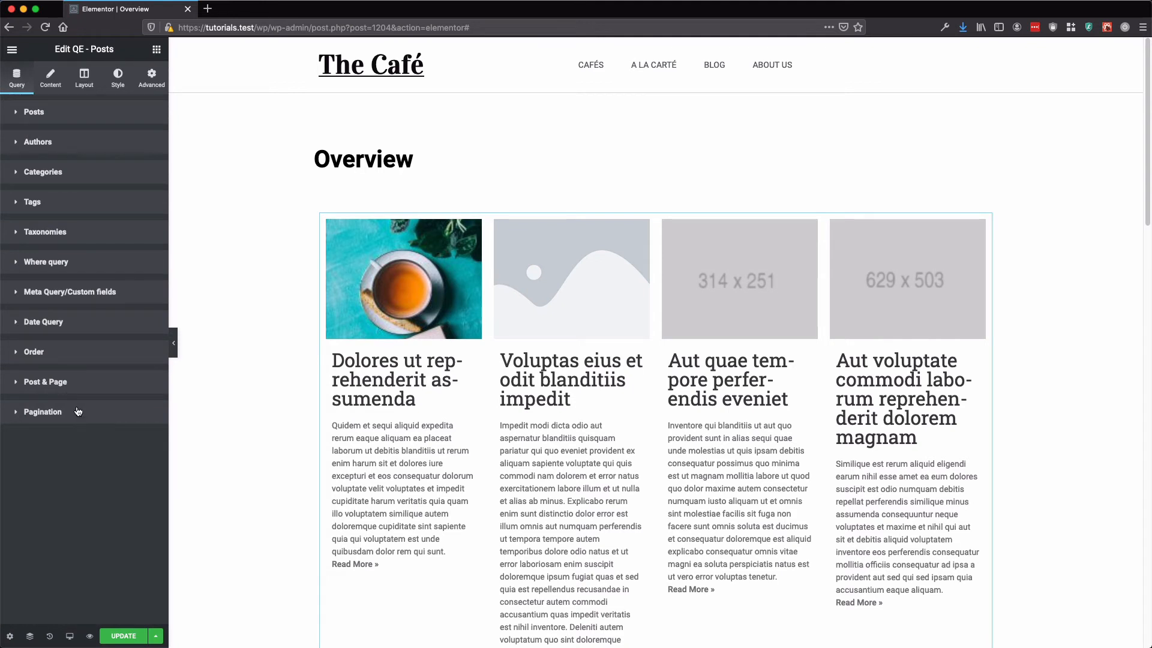
Step: Check the available Skin options in the widget's content settings without changing the selection
click(52, 77)
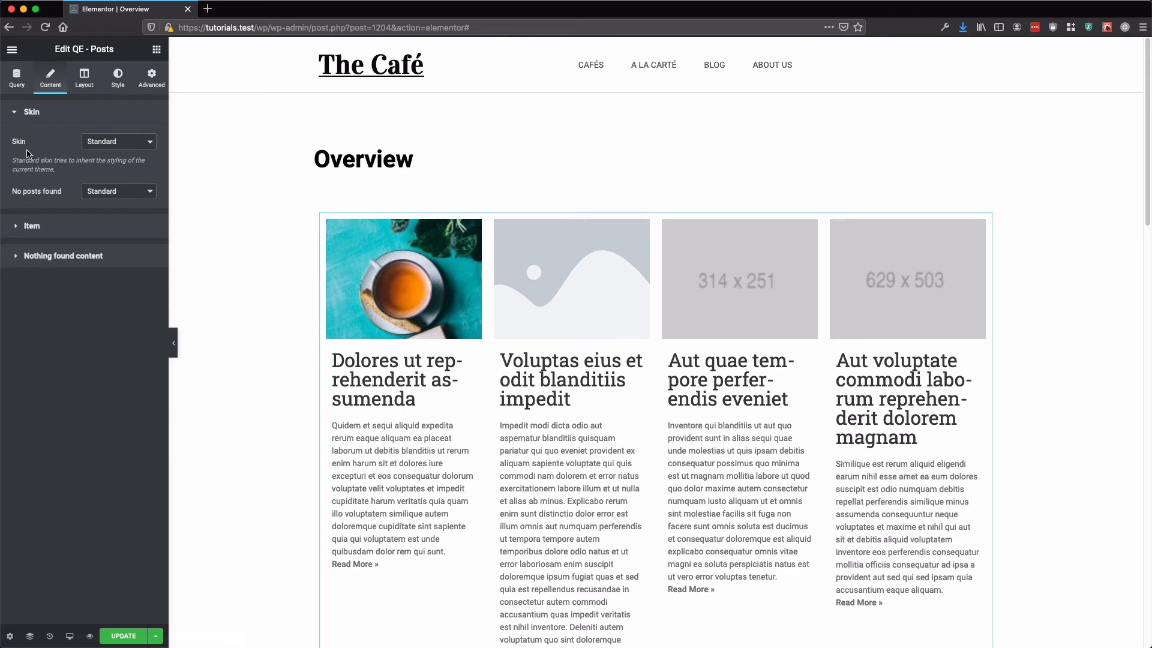
click(106, 143)
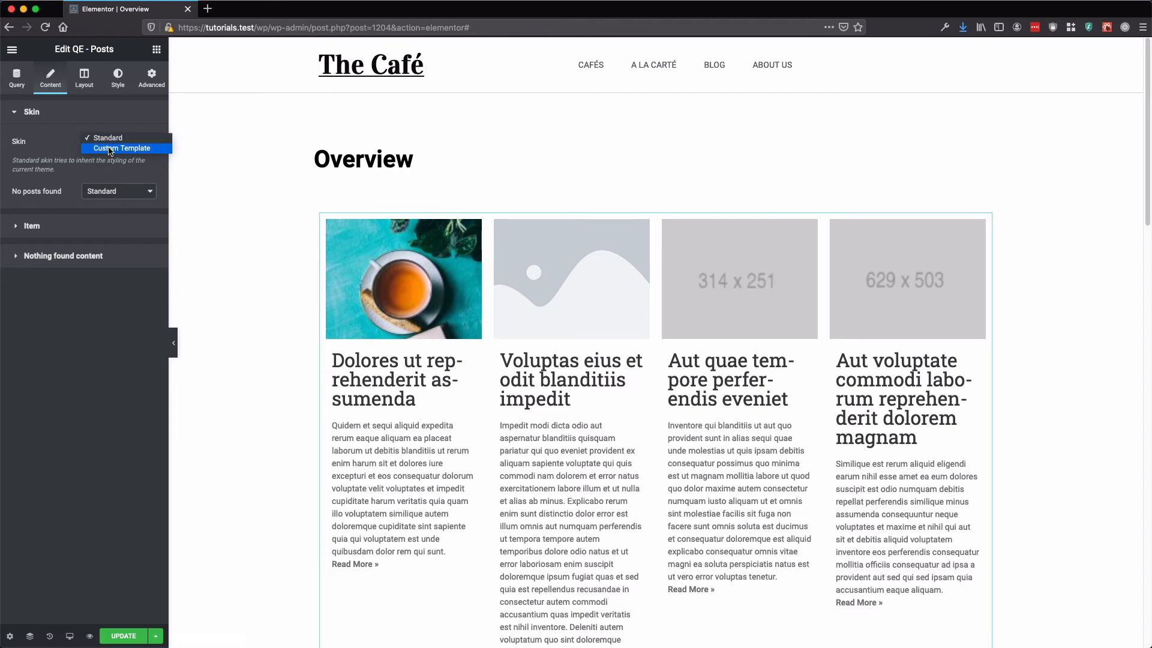
click(53, 151)
Step: In the Item settings, switch the display of the title and the Read More link off and back on
click(51, 225)
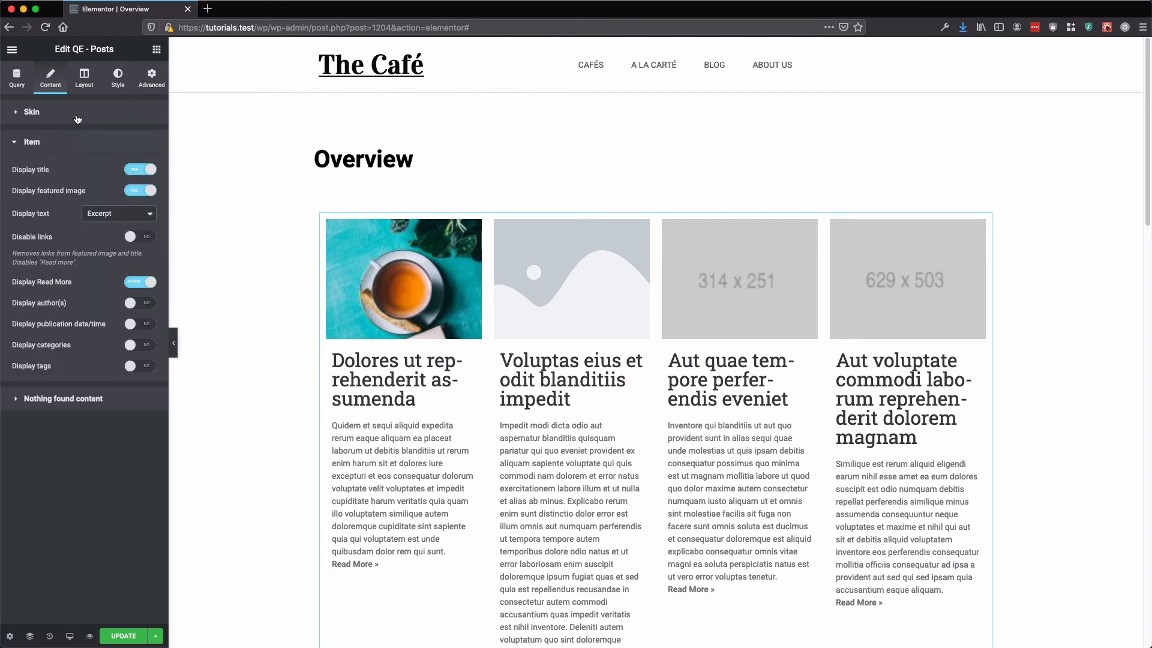
click(137, 171)
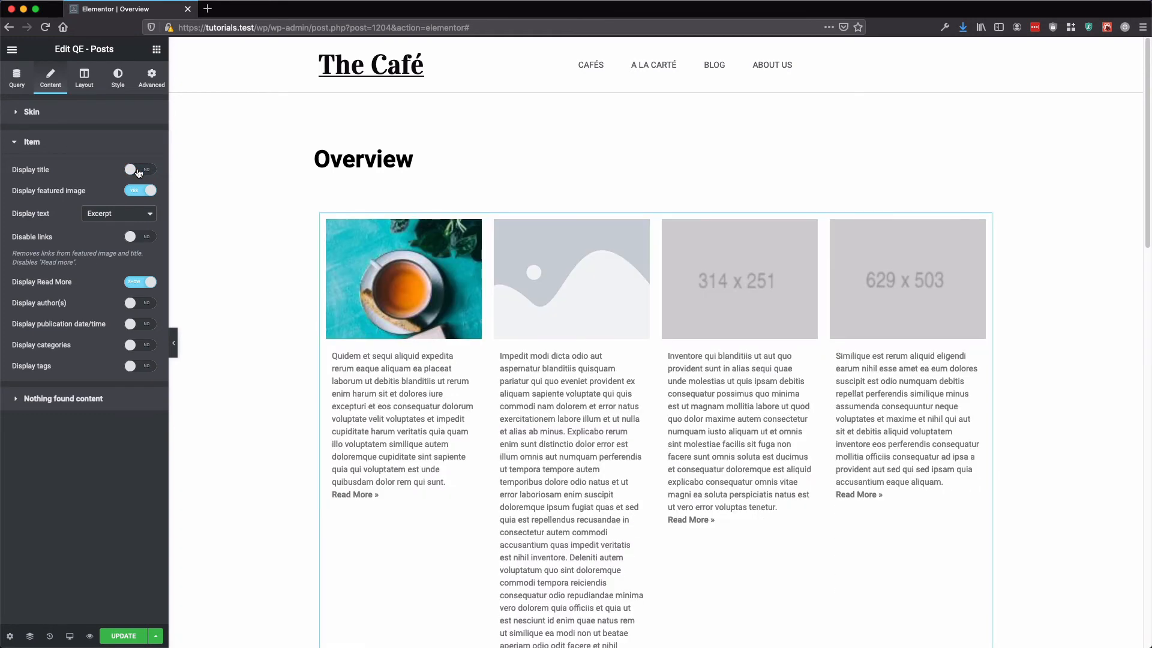
click(138, 171)
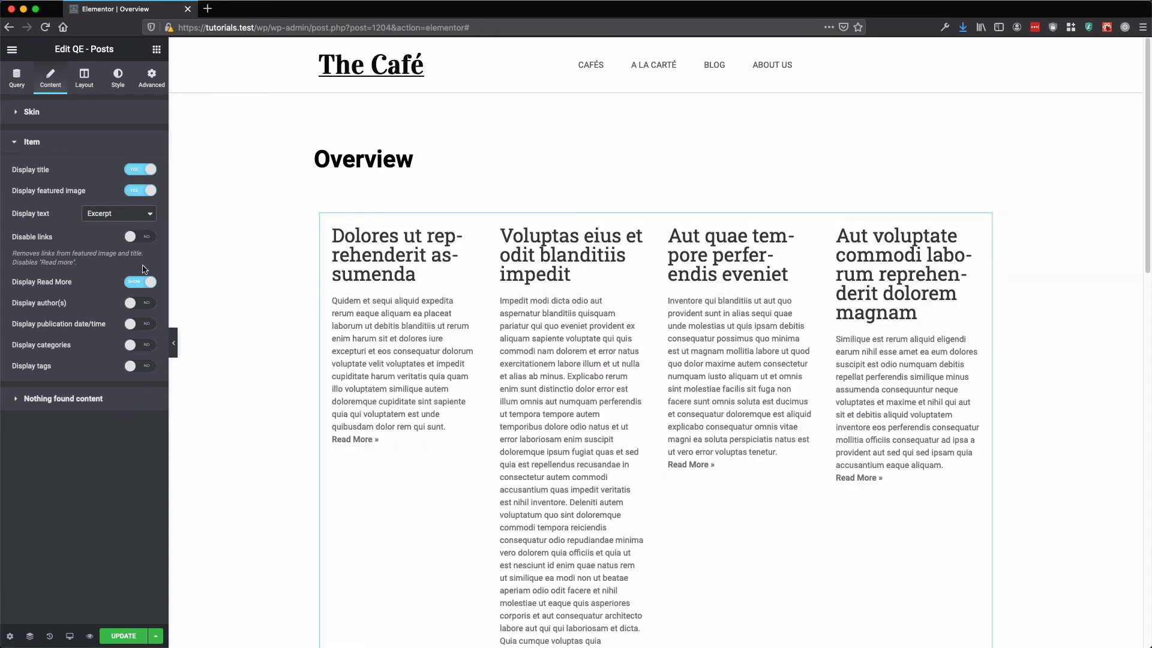
click(138, 284)
click(135, 285)
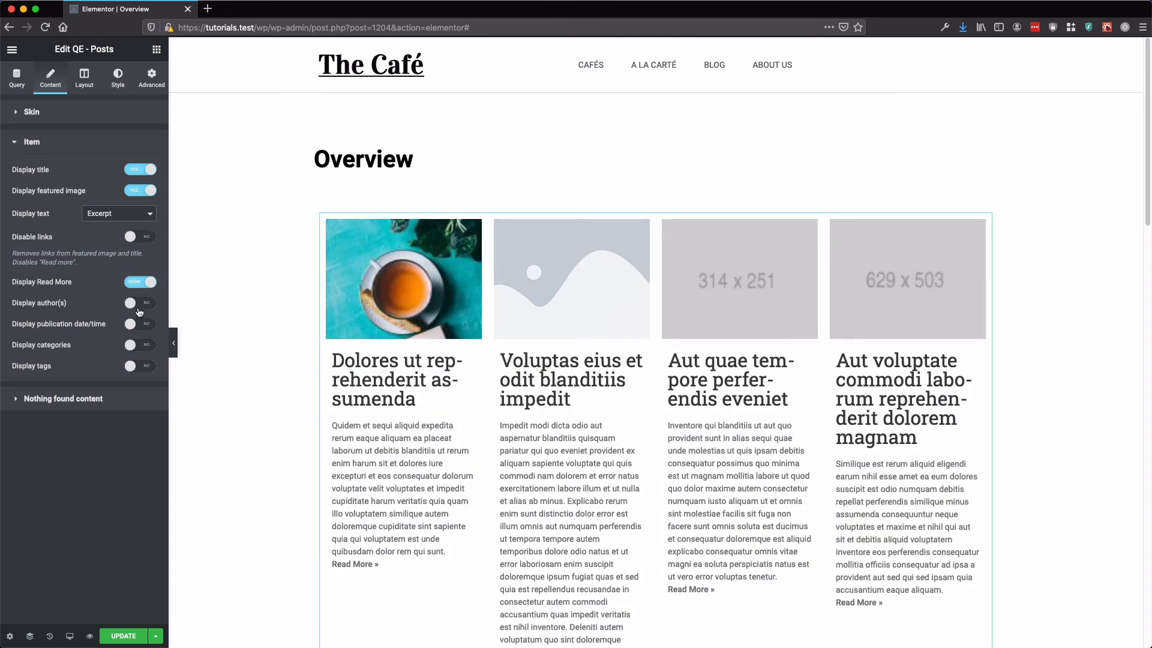
Step: Switch the tags and categories display on and off again, and turn off Display Read More for the post items
click(137, 368)
click(137, 369)
click(137, 346)
click(138, 346)
click(140, 281)
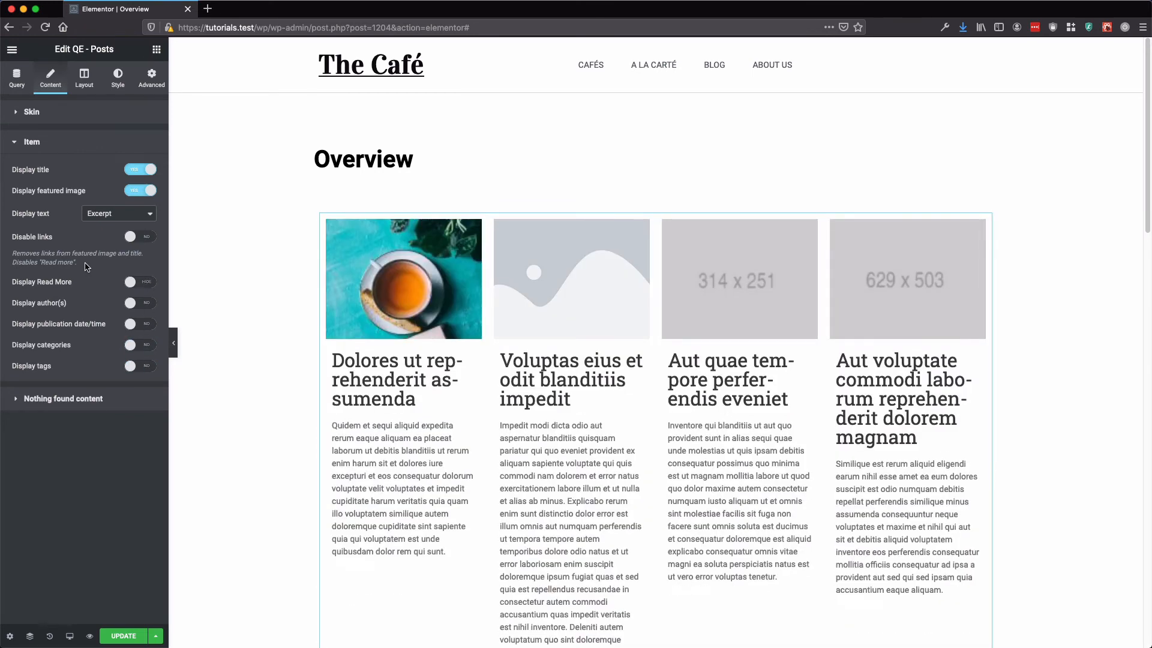
click(59, 143)
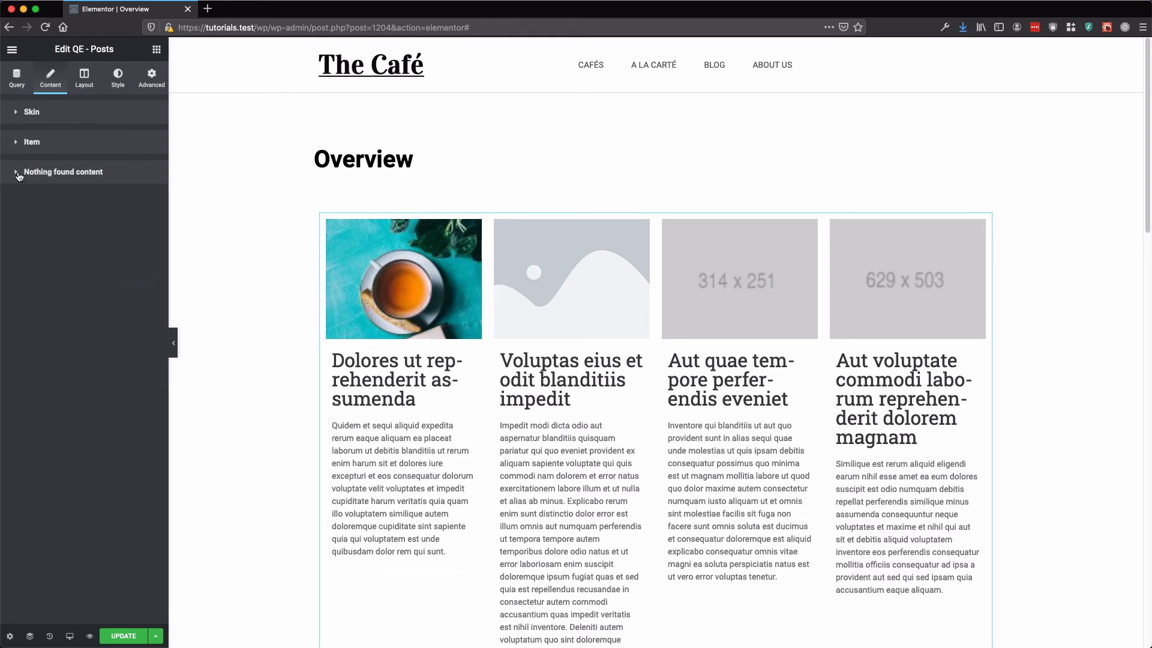
Step: Look through the Nothing found content settings and the No posts found skin options, leaving both unchanged
click(18, 175)
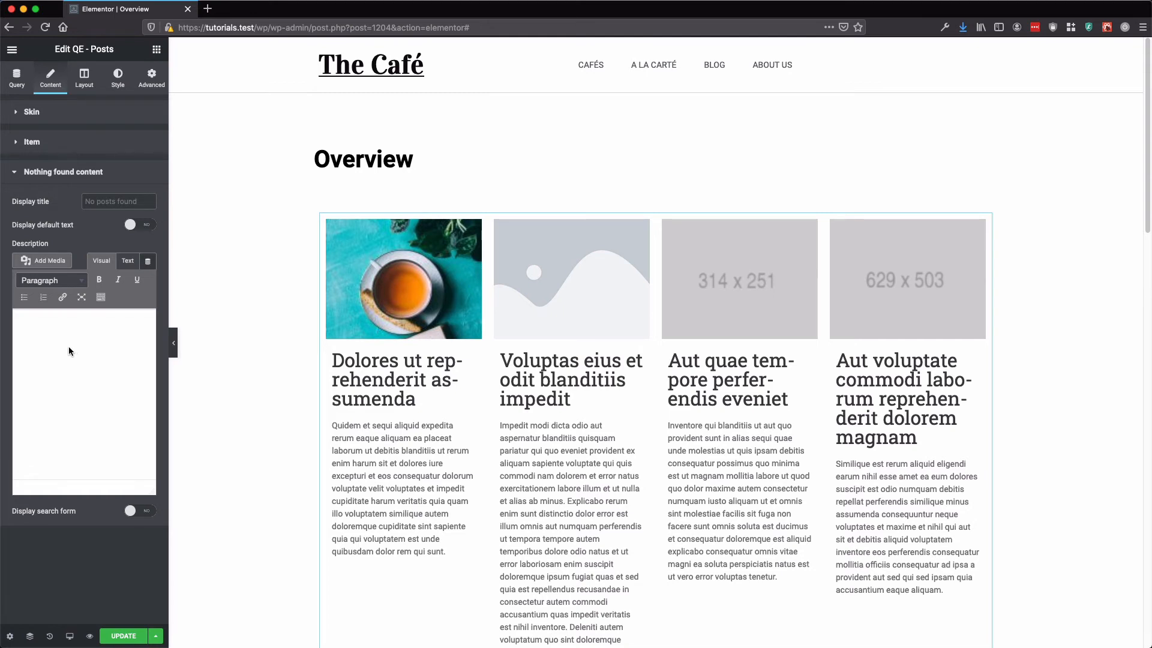
click(48, 173)
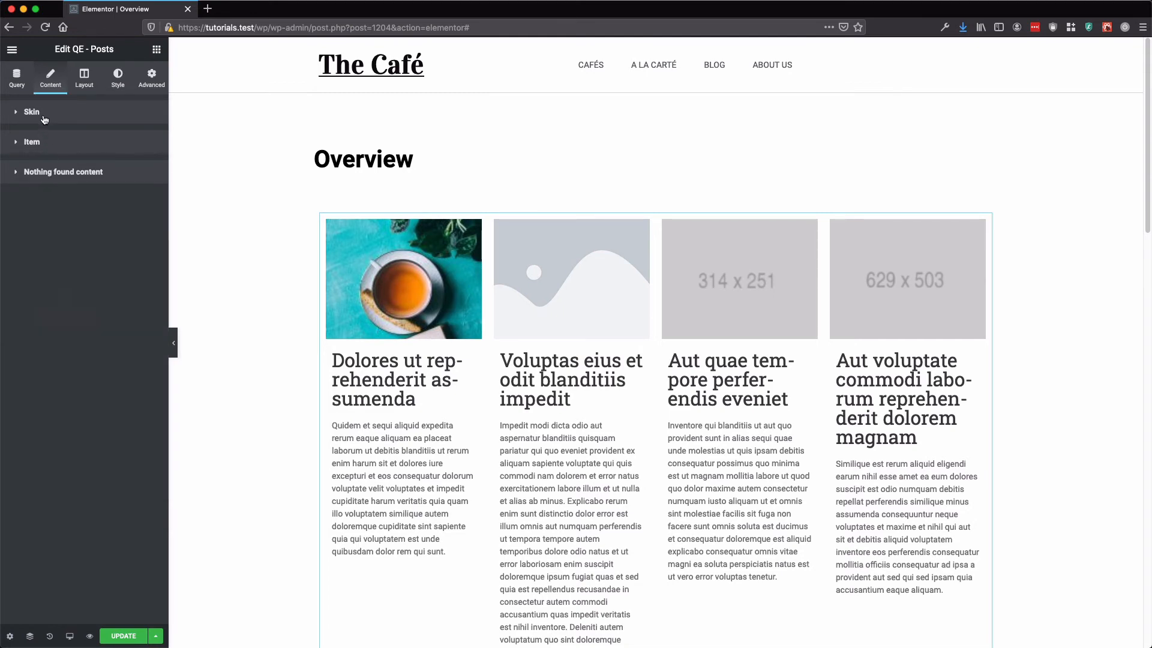
click(45, 120)
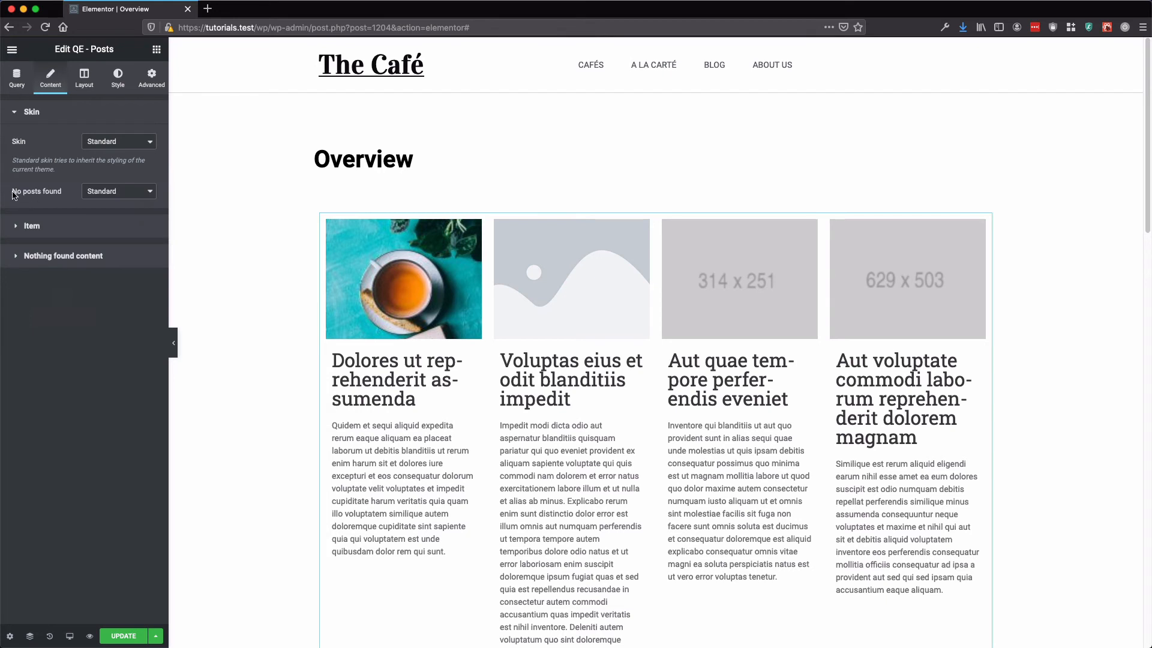
click(103, 192)
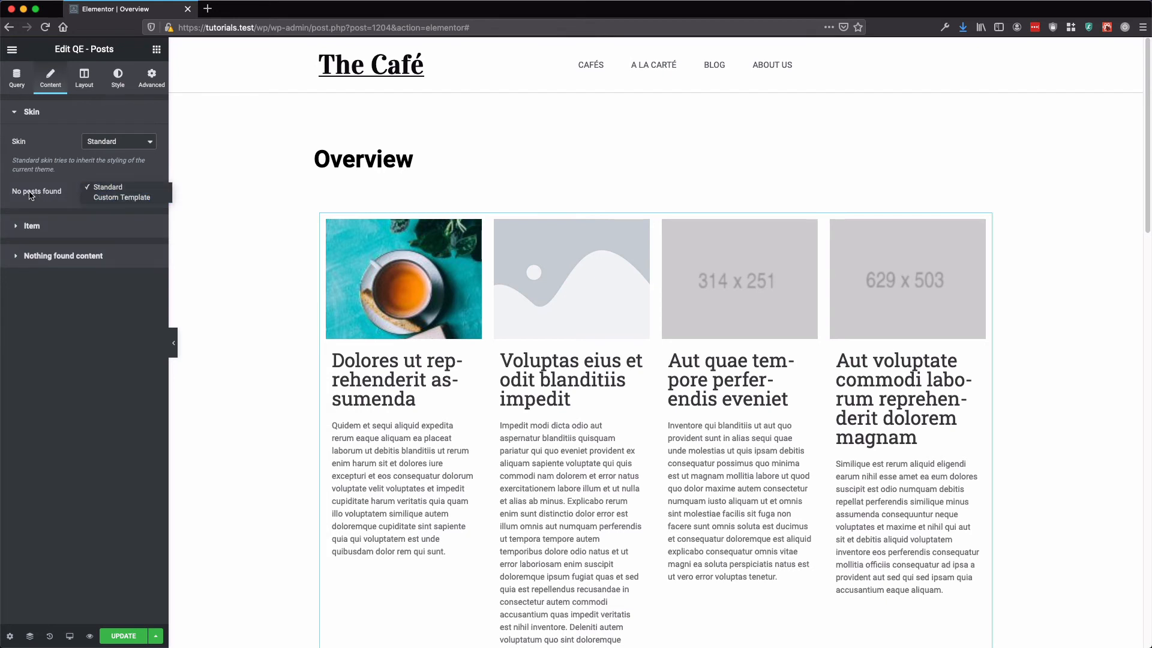
click(63, 196)
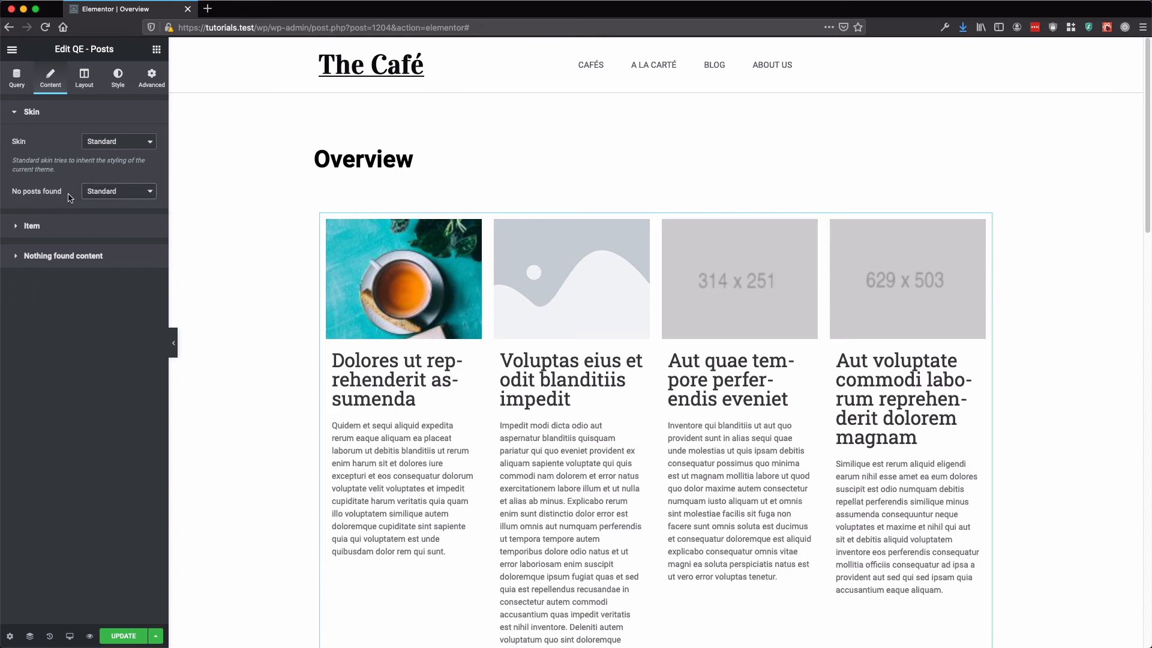
click(51, 109)
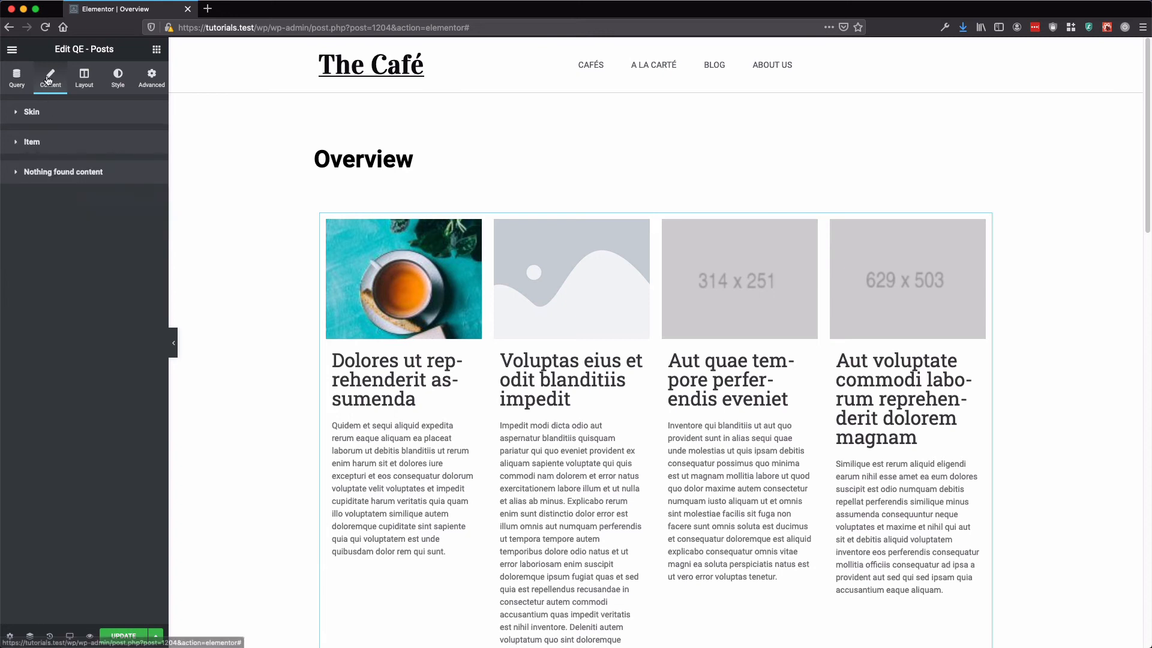
Step: In the item layout, leave the column width at 25%, try Space Between box spacing, and set both Box spacing and Align to Even space
click(86, 82)
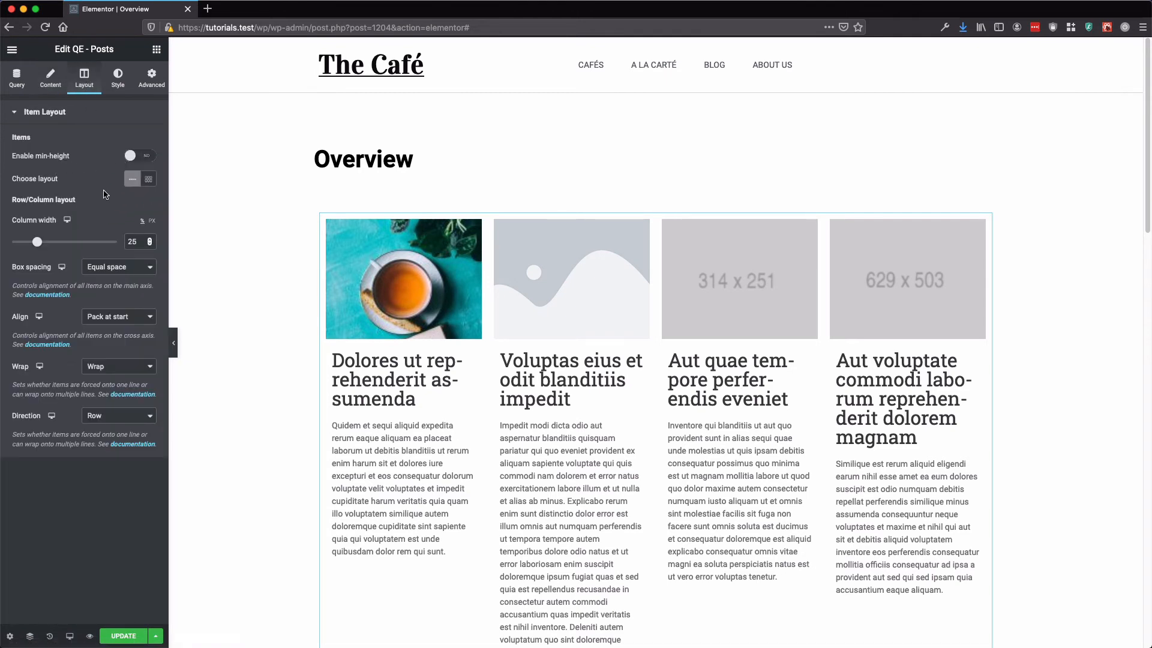
mouse_move(37, 242)
mouse_down()
mouse_move(100, 245)
mouse_move(27, 244)
mouse_move(39, 247)
mouse_up()
click(120, 268)
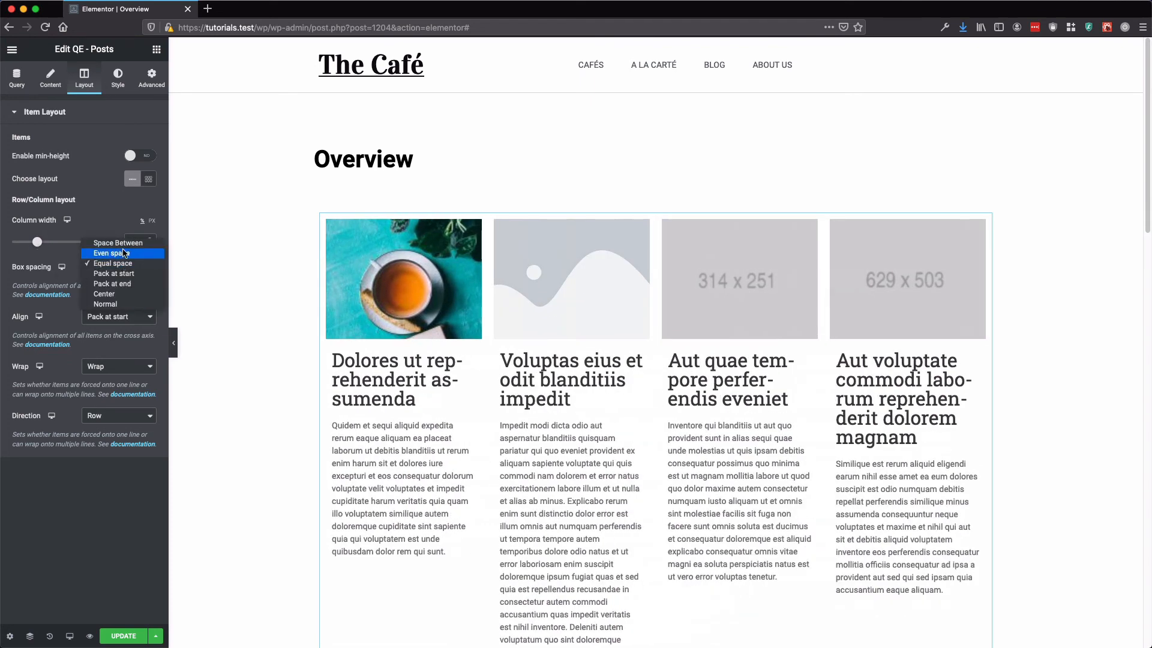
click(120, 242)
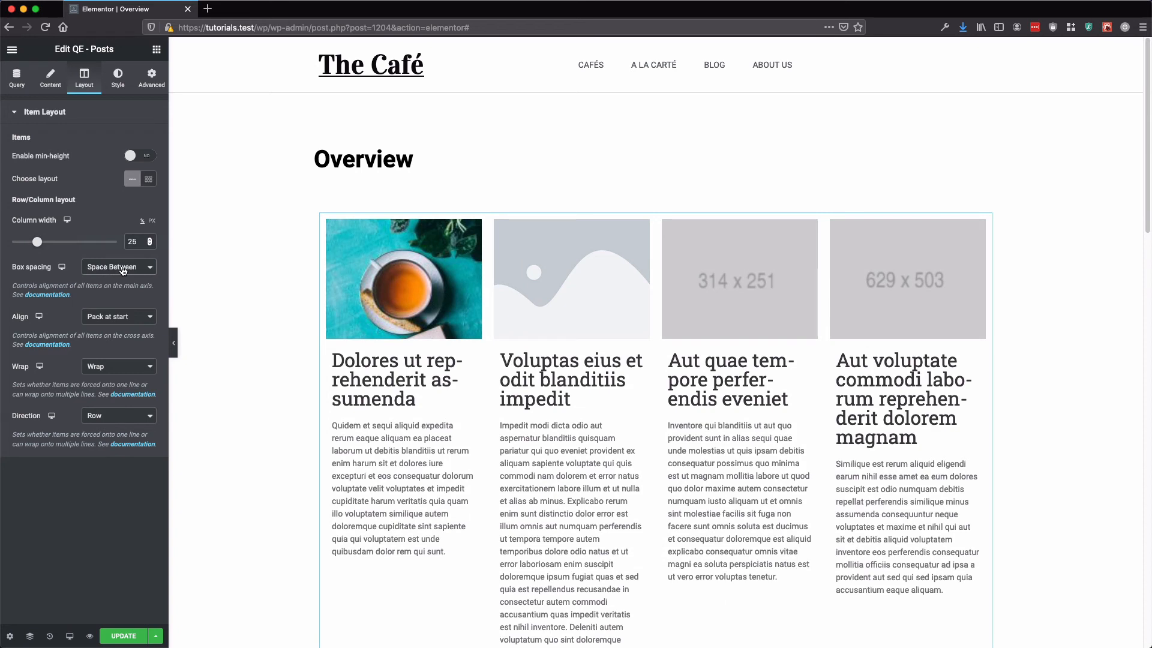
click(123, 272)
click(124, 280)
click(100, 320)
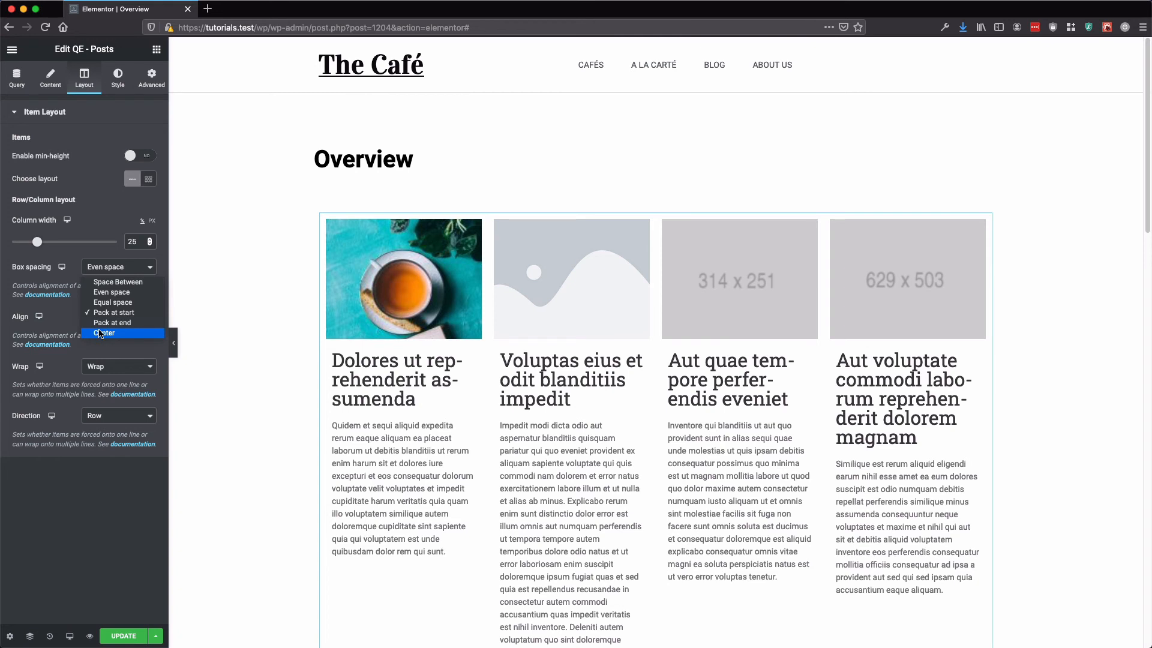
click(109, 294)
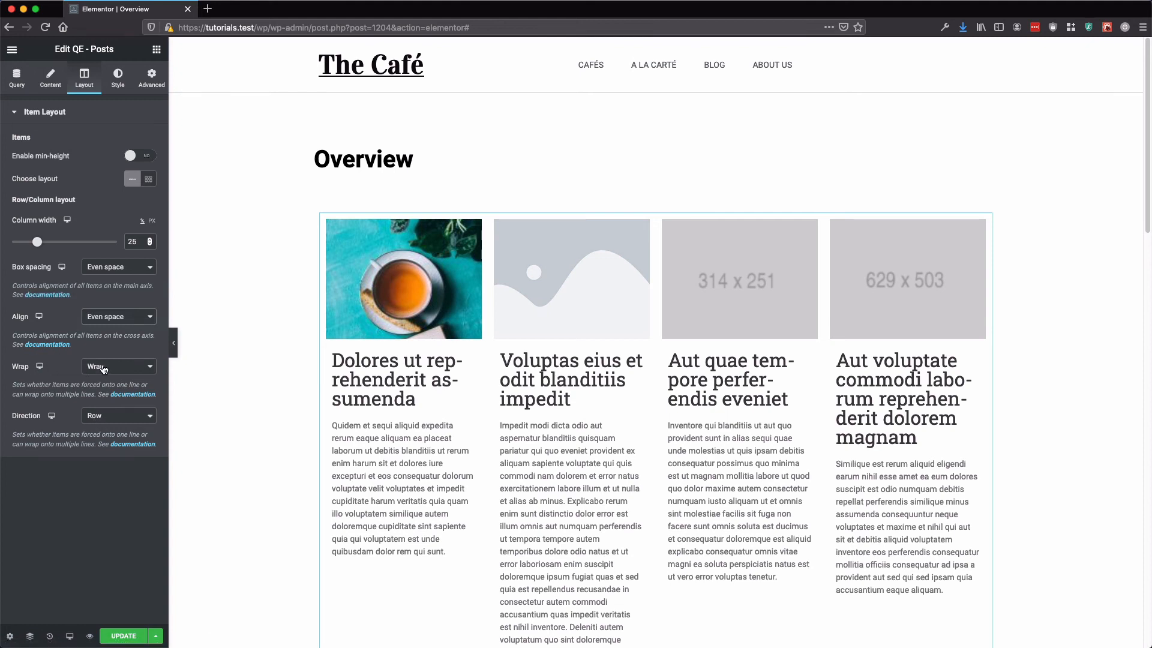
Step: Try the Column, Column reverse and Row reverse directions for the post items, and return the direction to Row
click(110, 415)
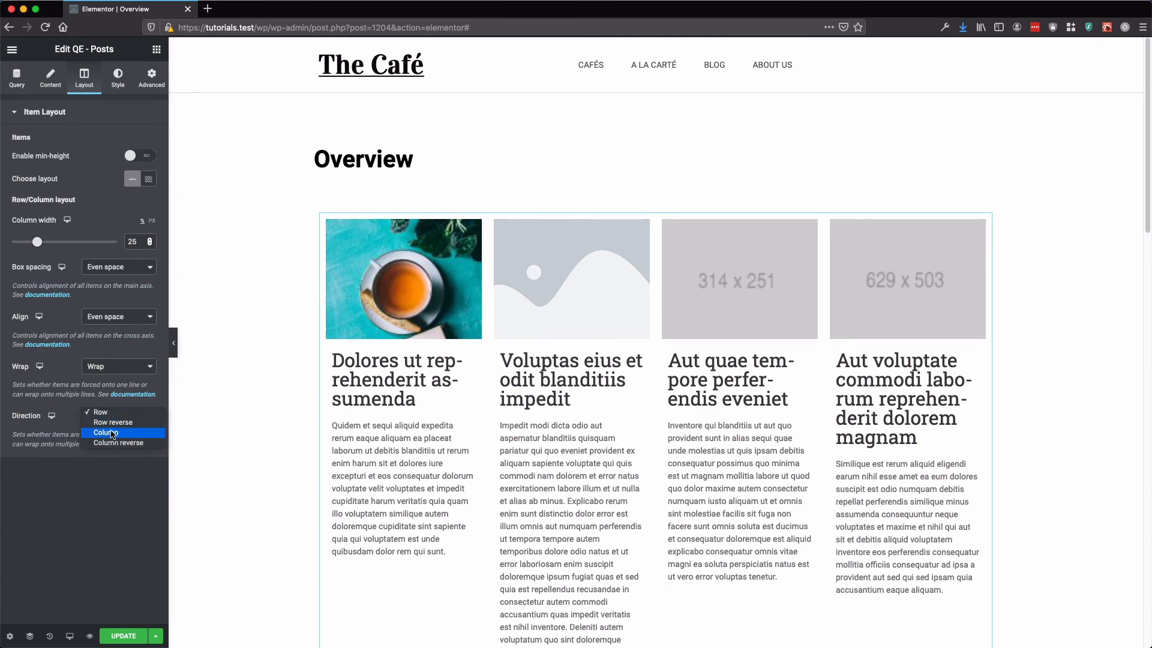
click(112, 432)
click(114, 418)
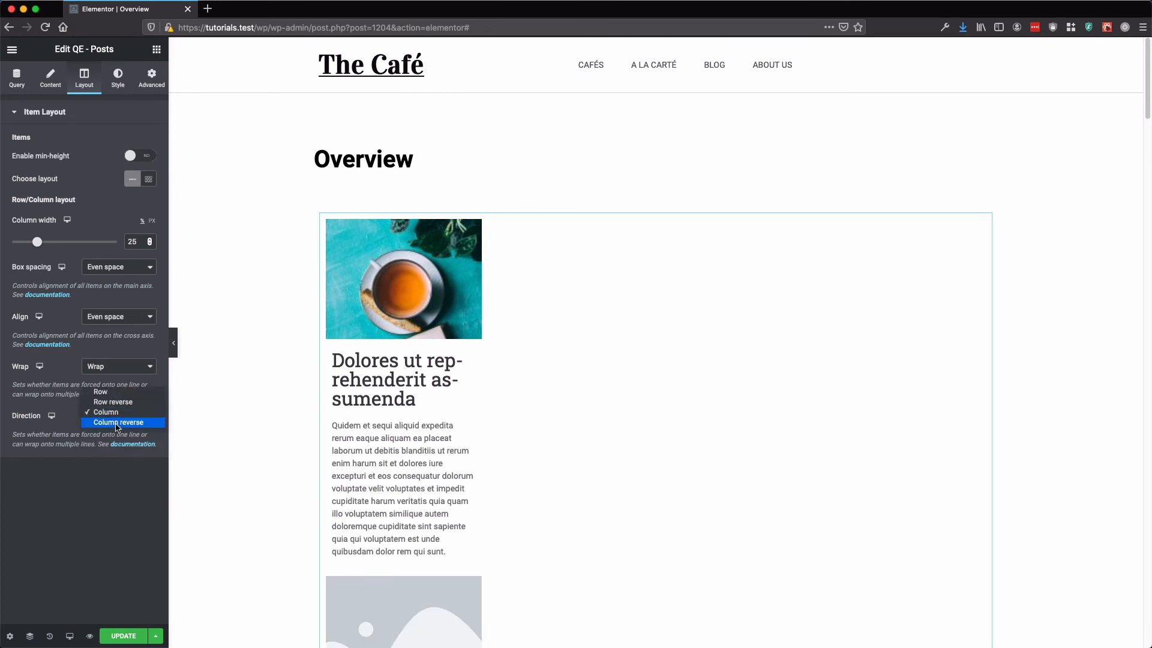
click(114, 422)
click(116, 419)
click(113, 391)
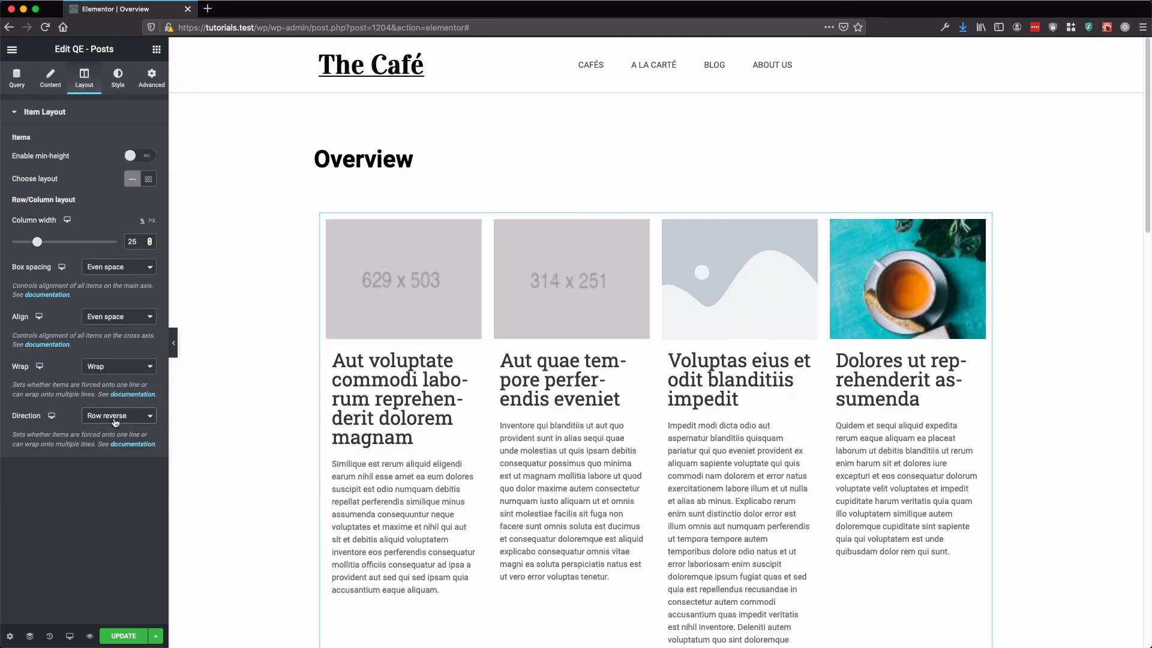
click(116, 418)
click(126, 402)
Step: Try the Wrap reverse and No wrap options for the post items, and return the wrap setting to Wrap
click(102, 366)
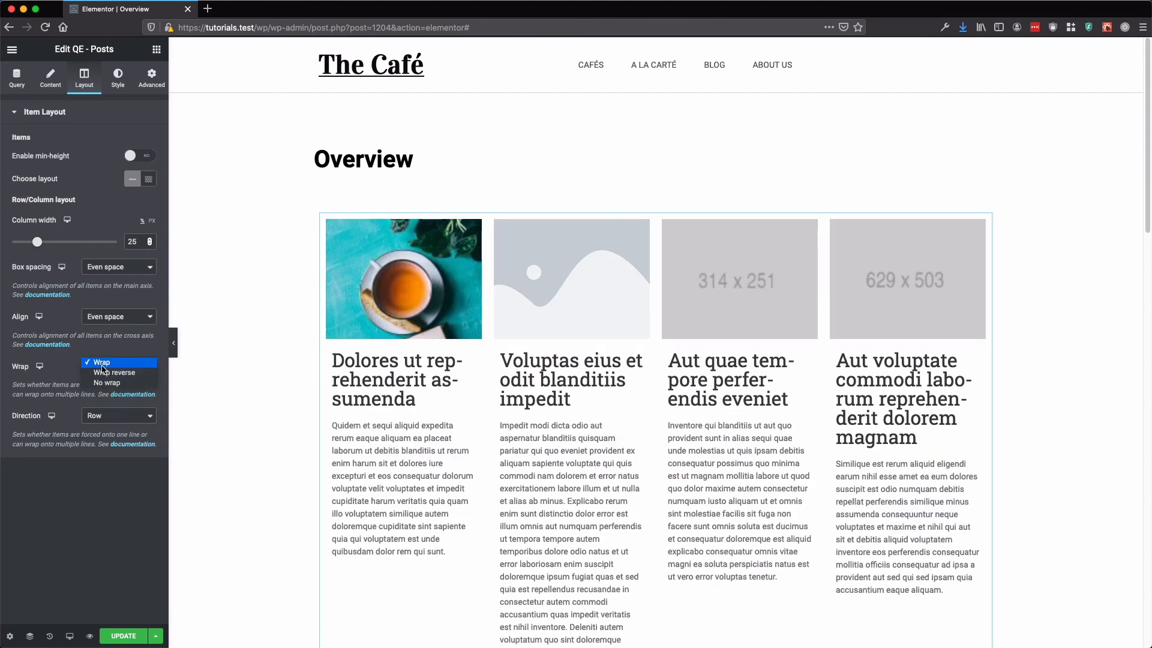
click(104, 374)
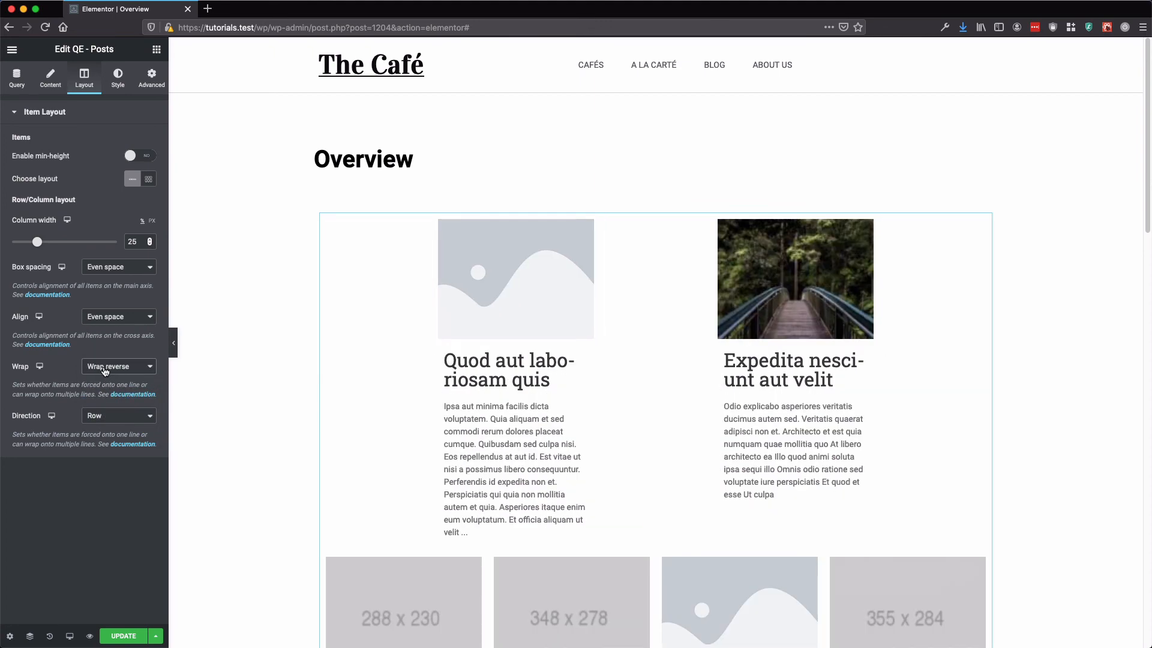
click(105, 371)
click(107, 372)
click(106, 370)
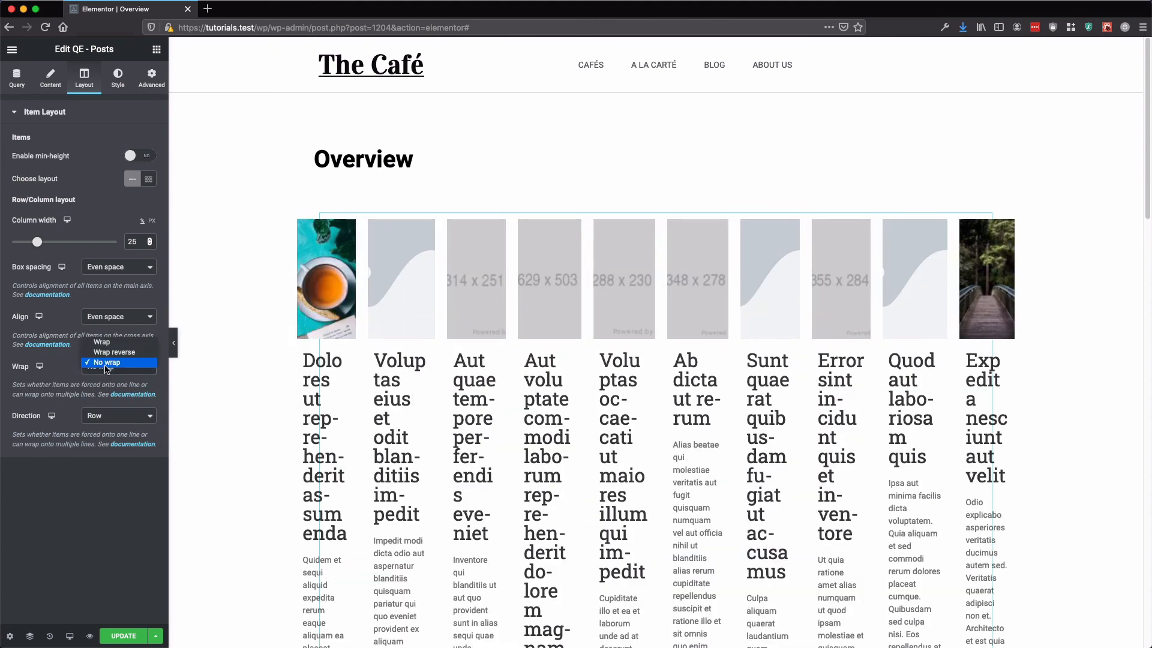
click(104, 341)
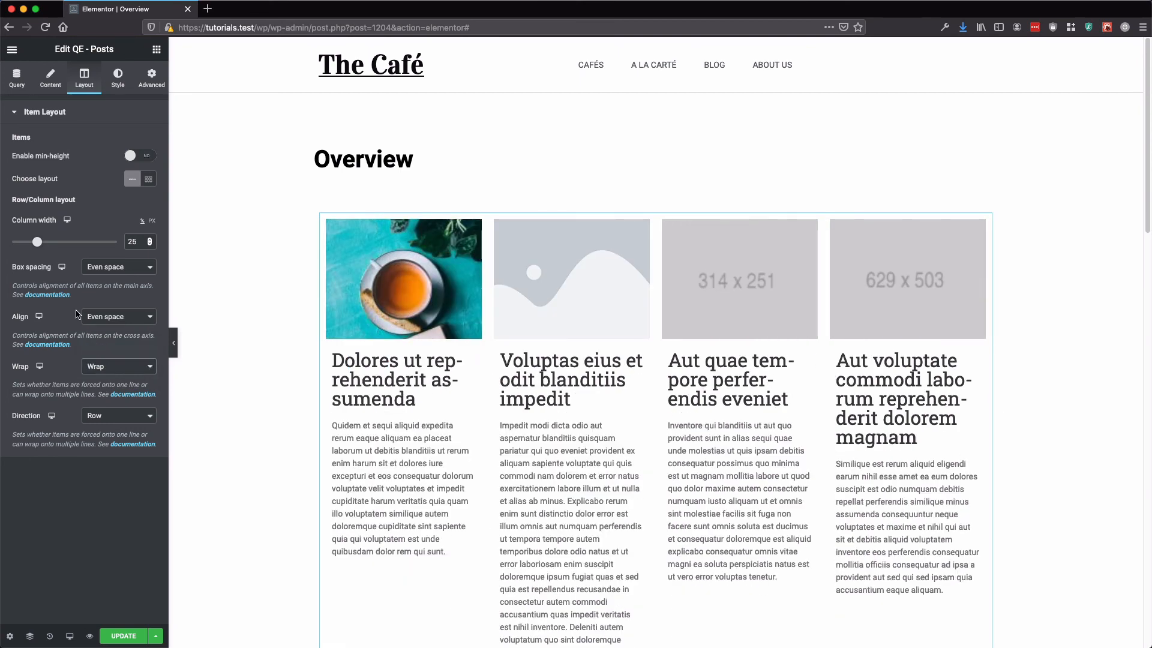
Step: Look through the widget's style sections, examining the Title and Item styling options without changing them
click(118, 84)
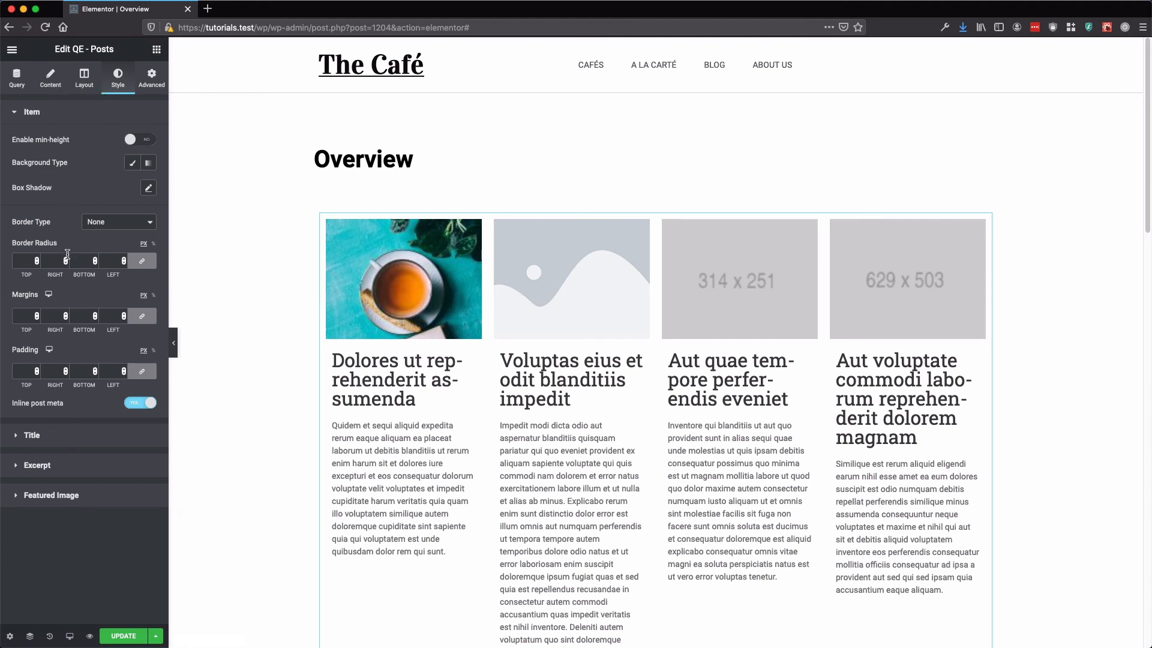
click(77, 439)
click(59, 144)
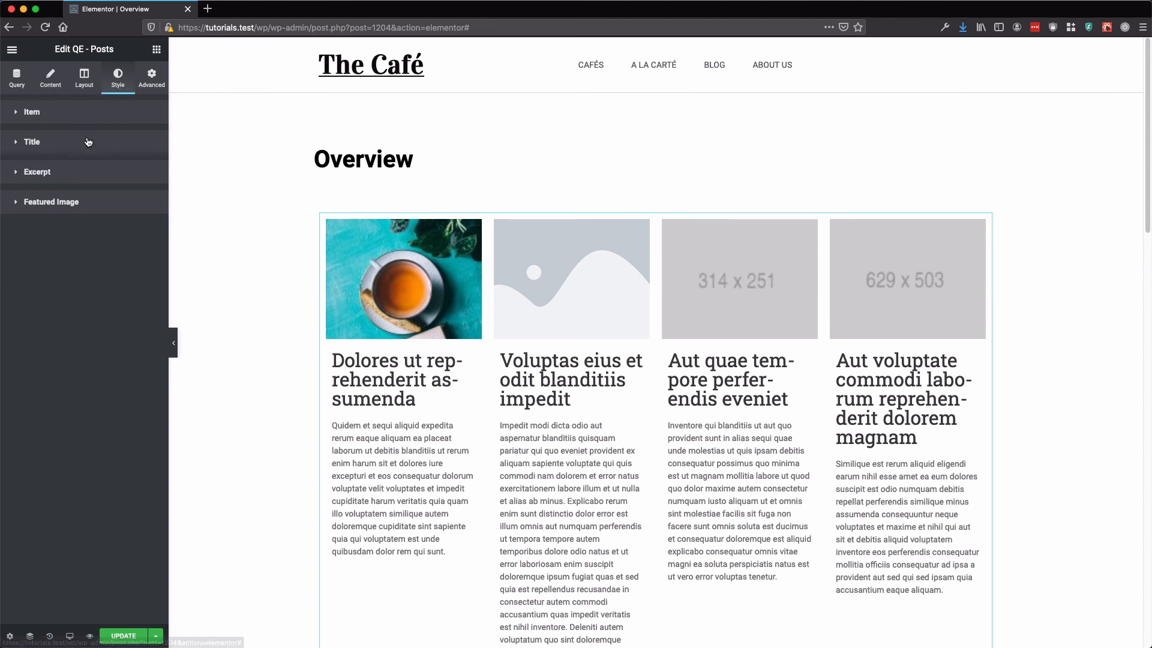
click(68, 113)
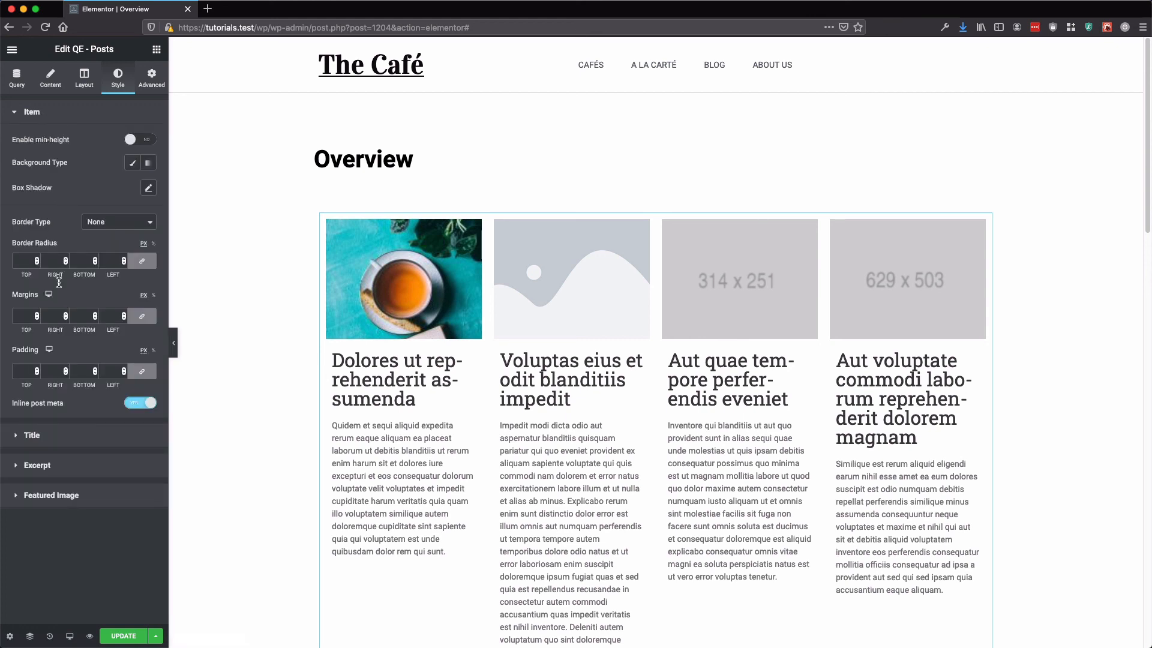
click(67, 113)
Step: Set the posts skin to Custom Template with Café Item as the item template, and view the style options it offers
click(51, 78)
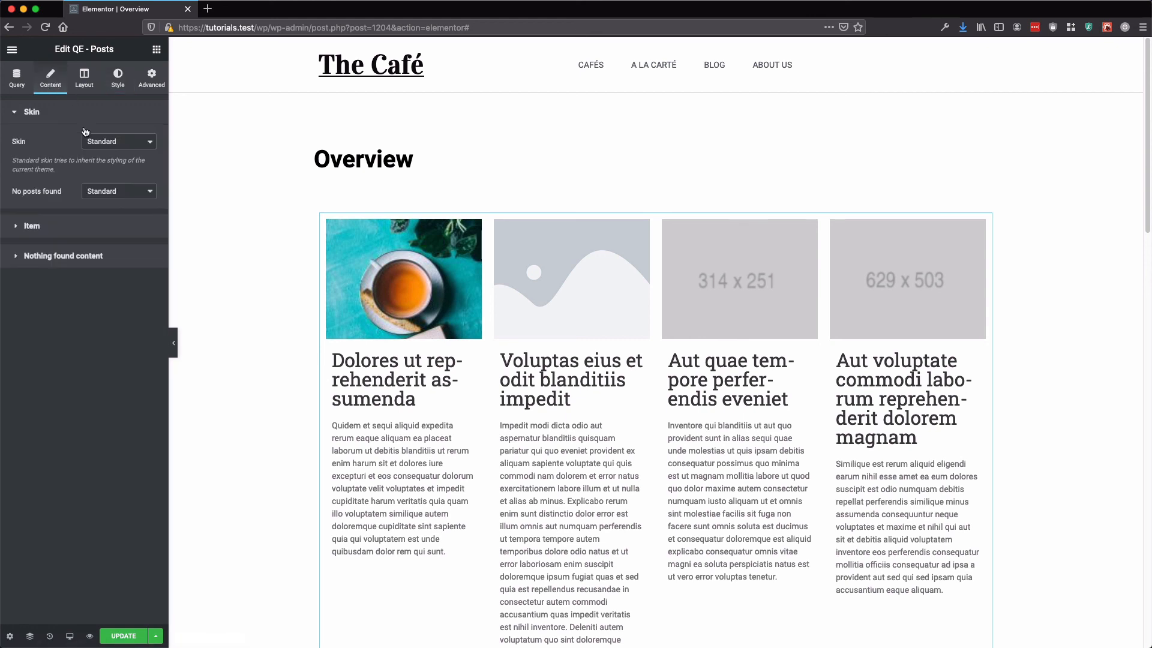
click(90, 141)
click(98, 153)
click(98, 218)
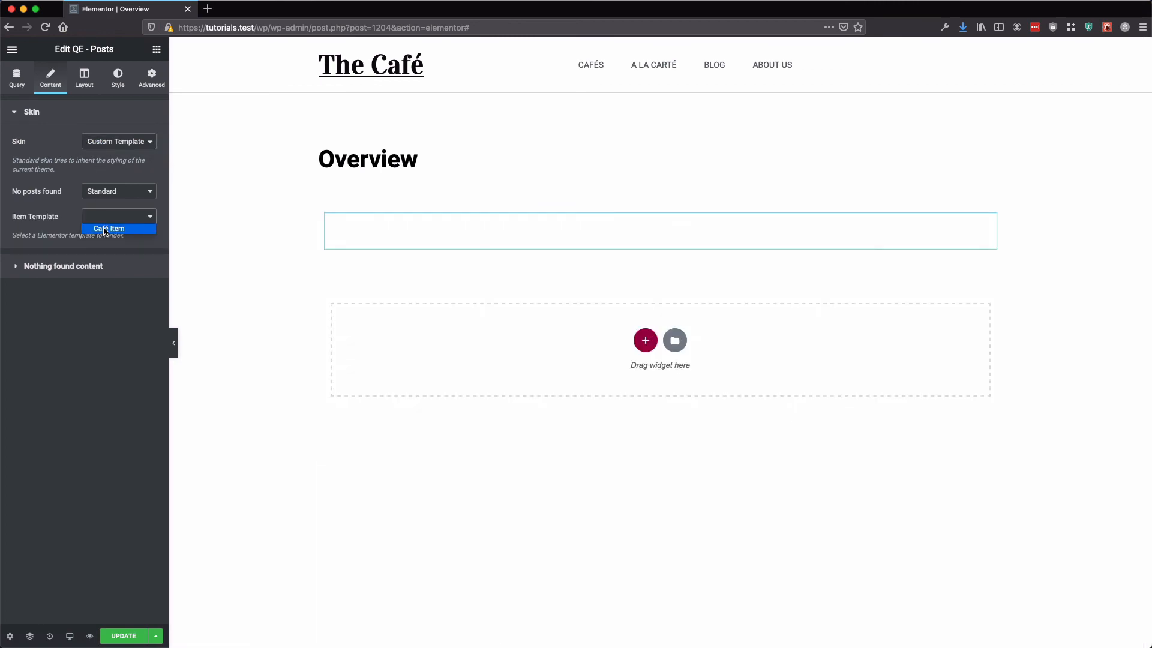
click(105, 228)
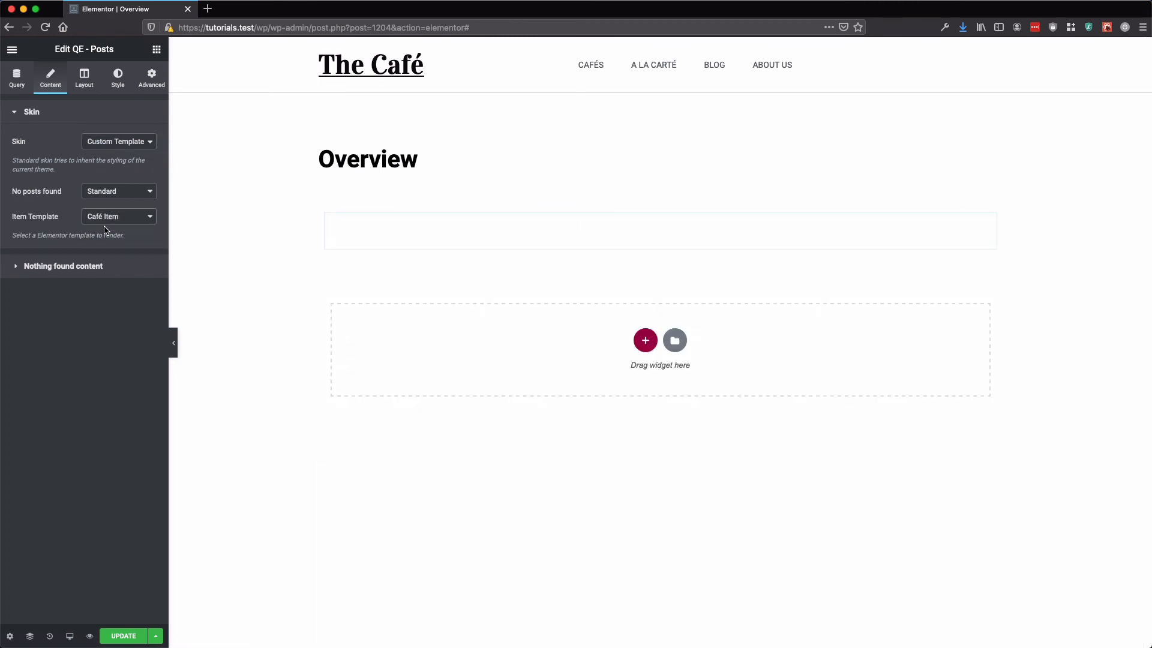
click(111, 79)
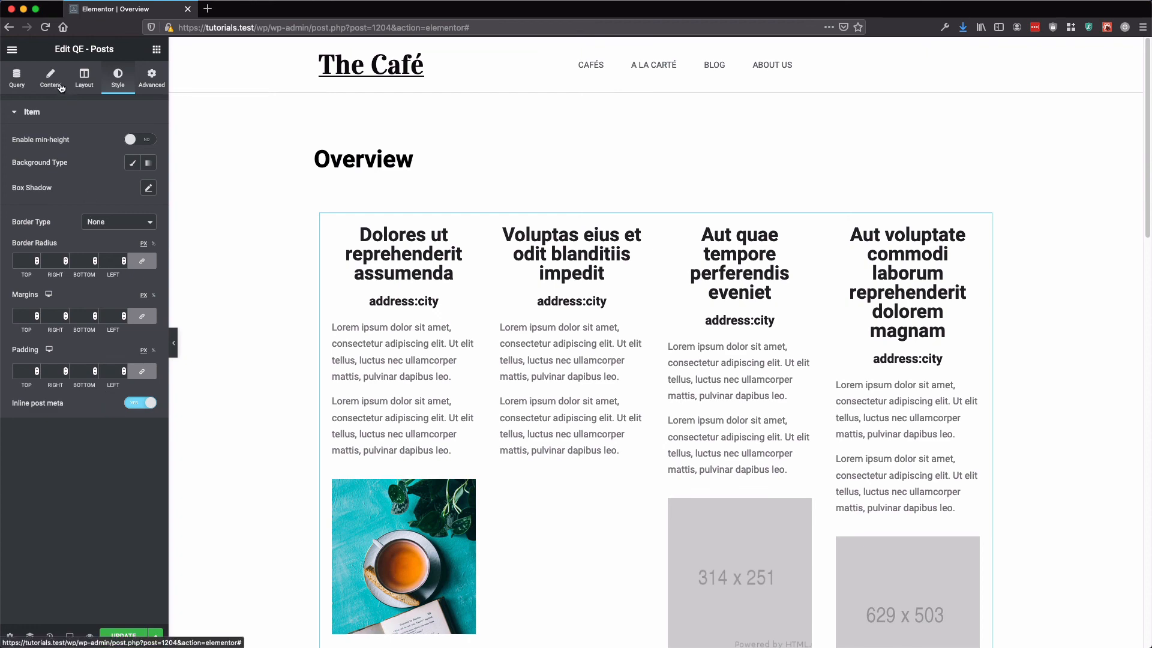
Step: Return the posts skin to Standard
click(61, 89)
click(108, 143)
click(117, 132)
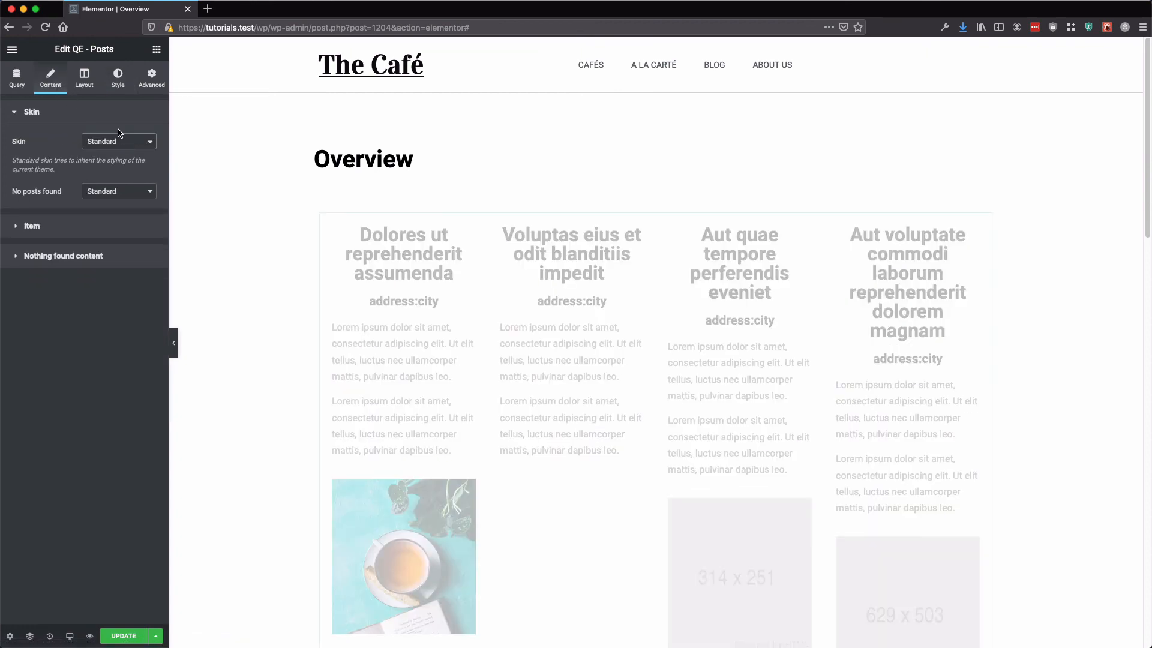
Step: View the widget's advanced margin, padding and CSS settings, and go back to the Item style options
click(151, 84)
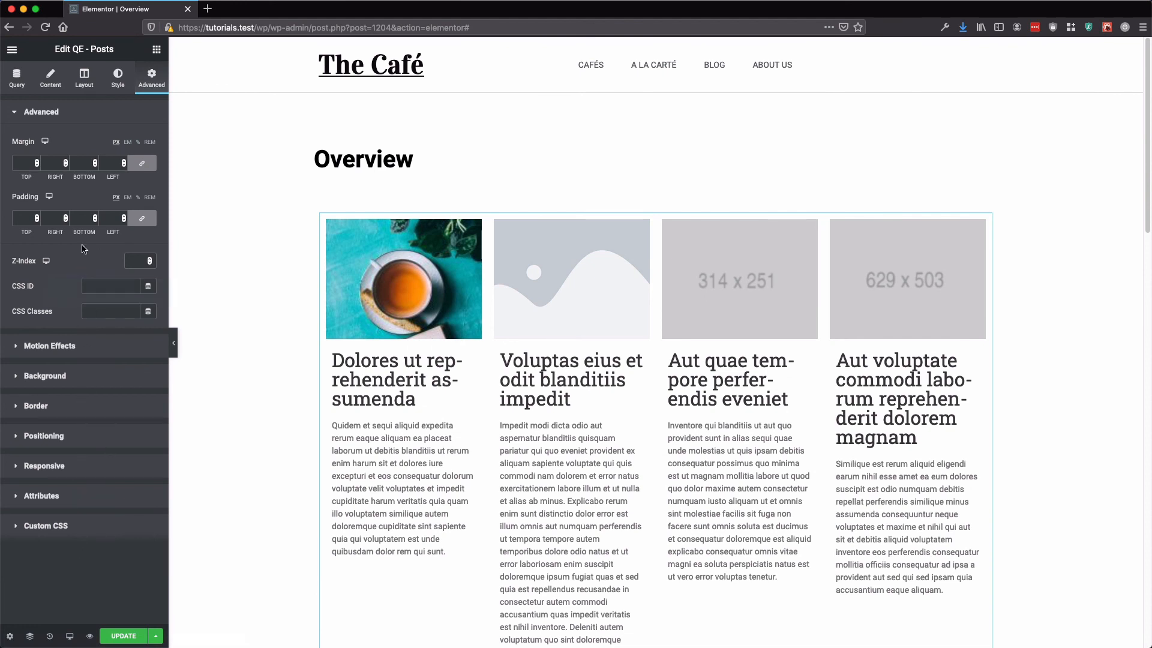
click(111, 84)
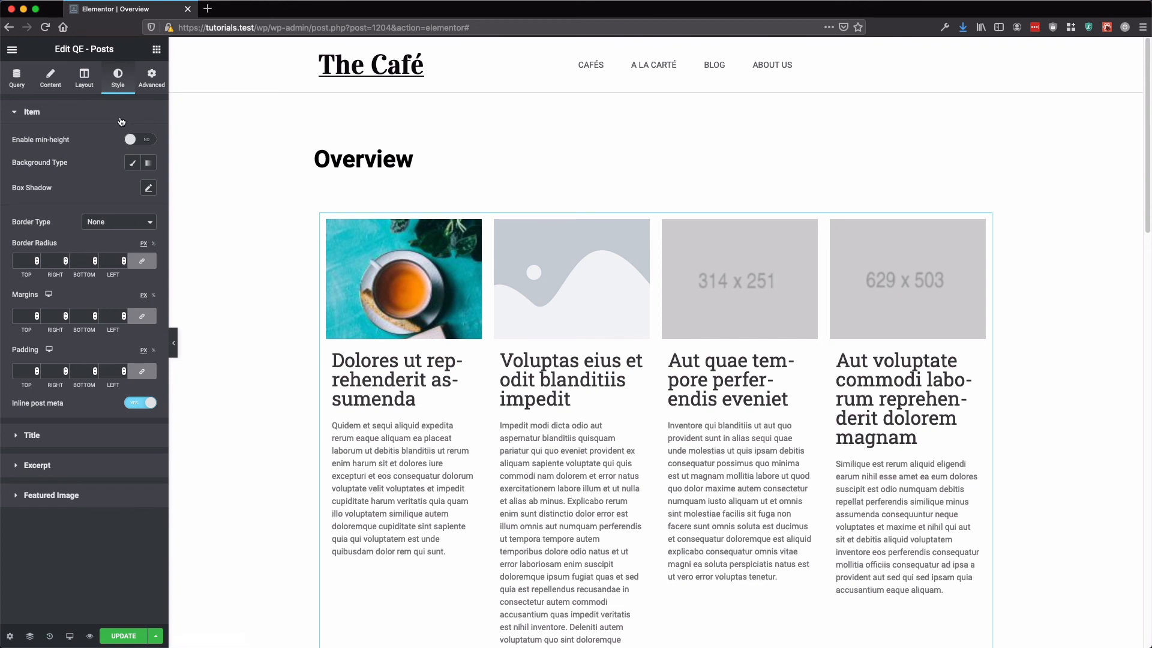